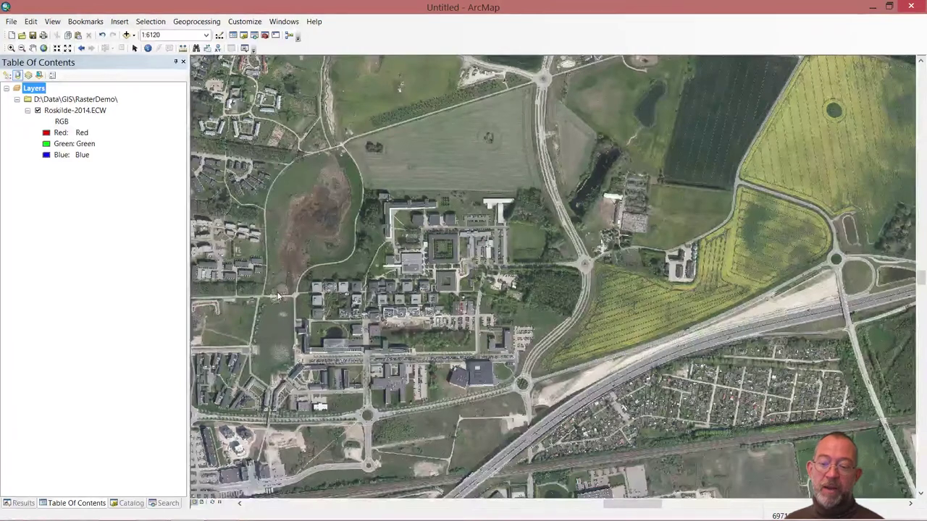
- Create a point shapefile named gcp in RasterDemo using ETRS 1989 UTM Zone 32N
click(130, 504)
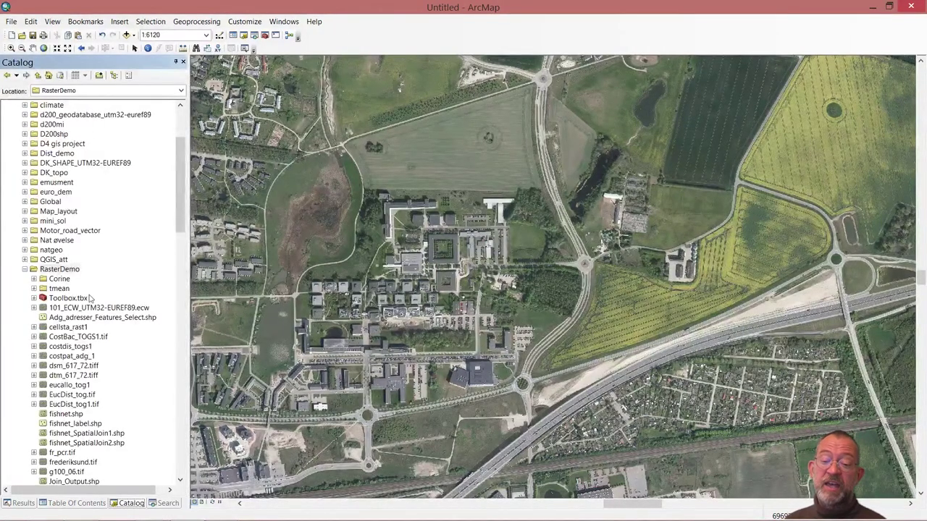
right_click(60, 270)
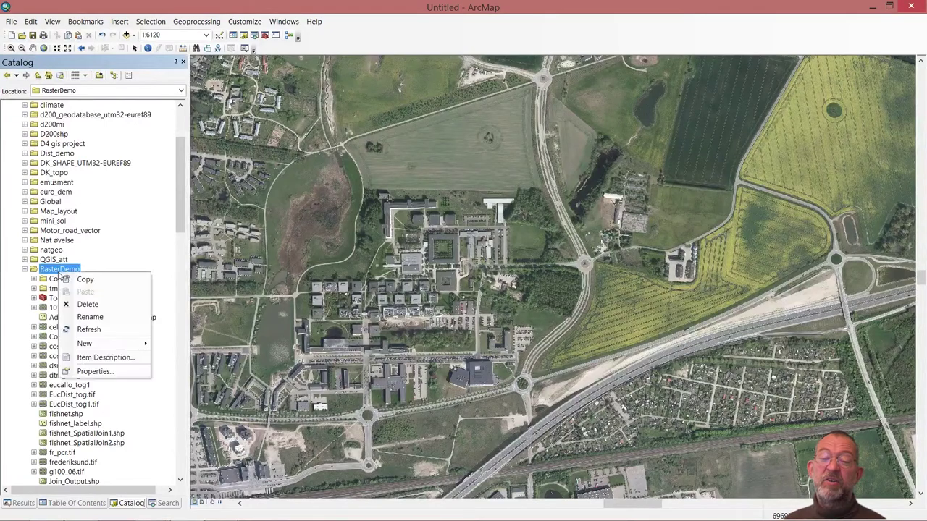
mouse_move(127, 351)
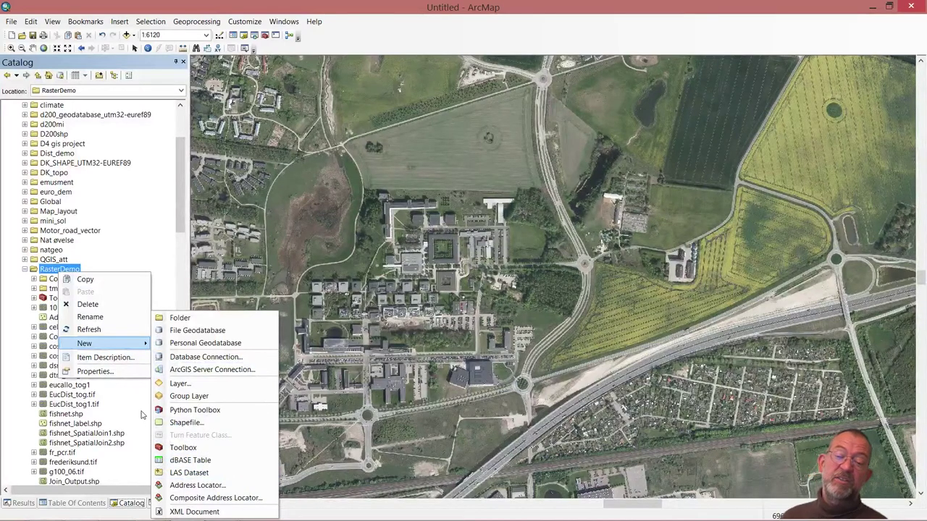
click(186, 422)
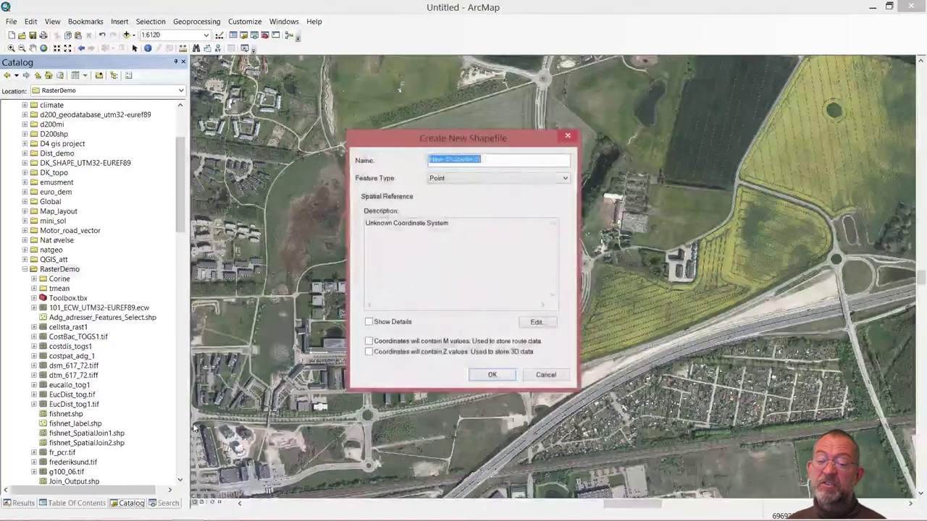
text(gcp)
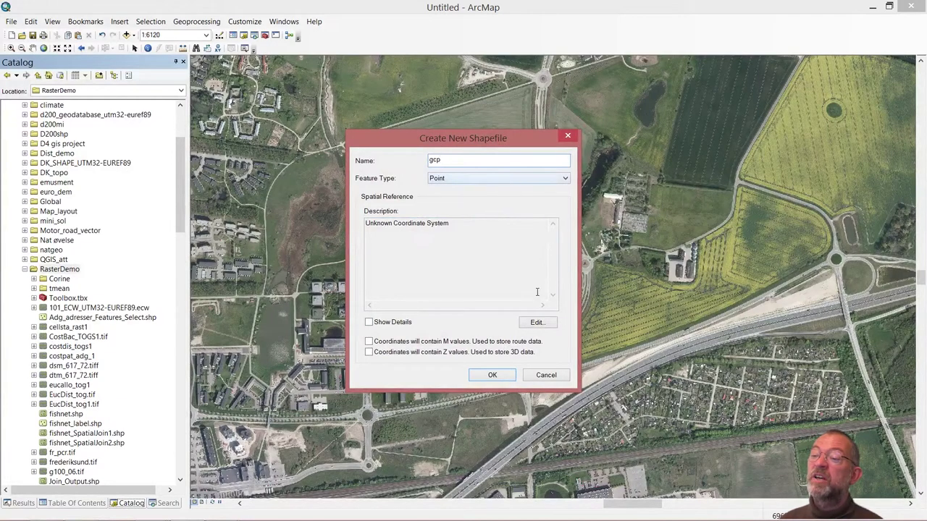
click(541, 323)
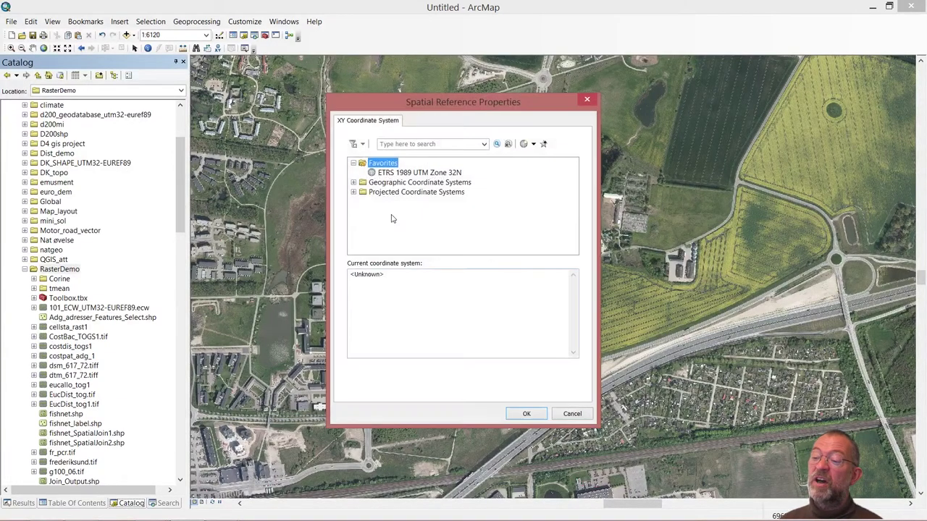
click(405, 172)
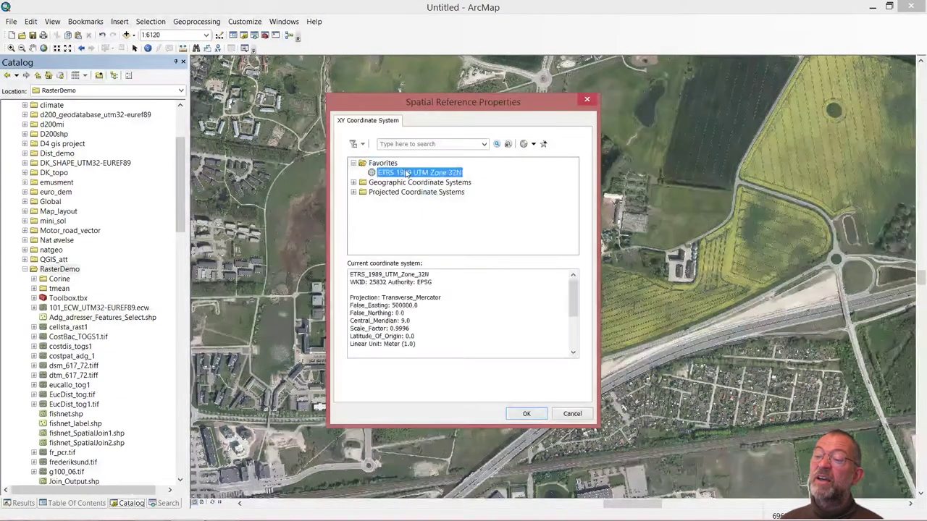
click(527, 415)
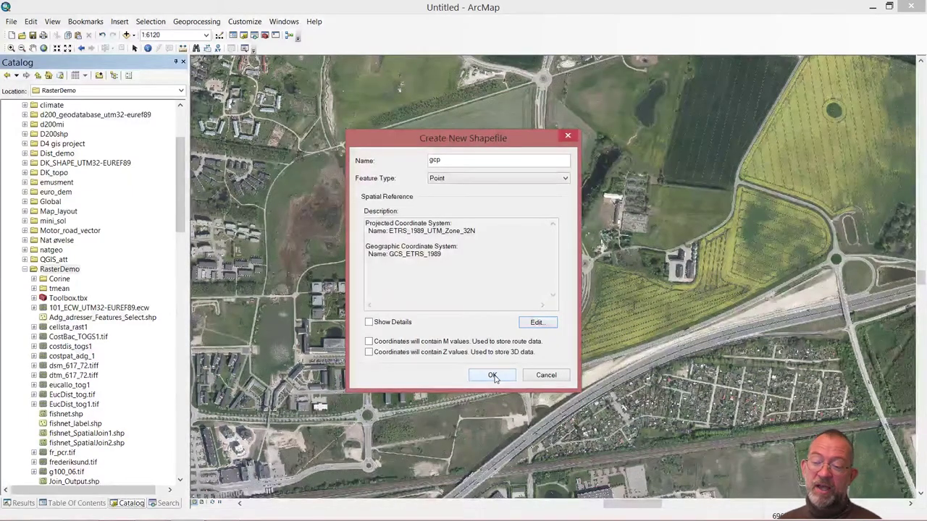
click(493, 376)
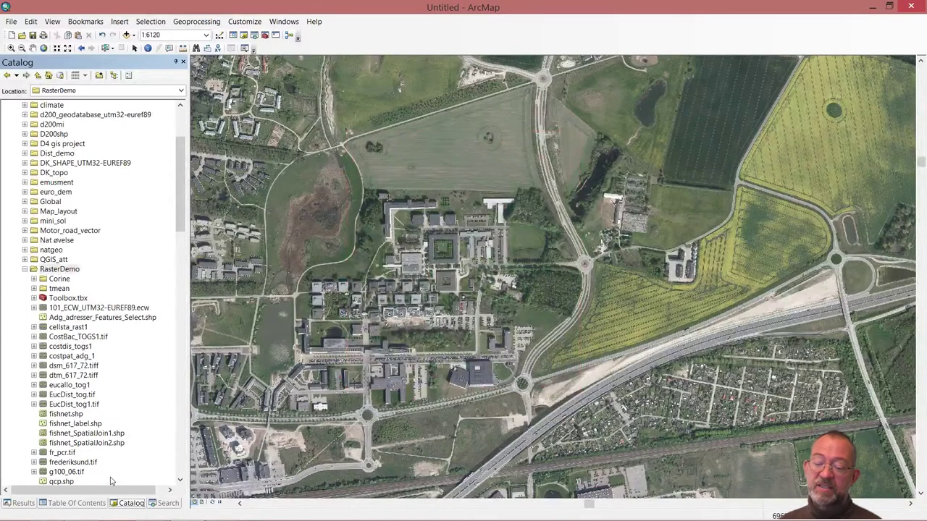
- Start editing the gcp layer and select its point template for drawing
click(71, 505)
click(50, 111)
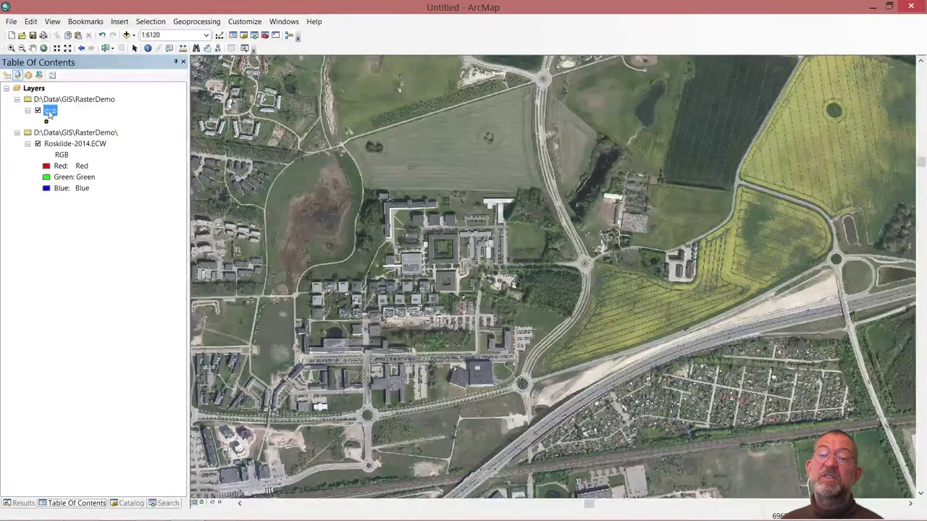
right_click(49, 112)
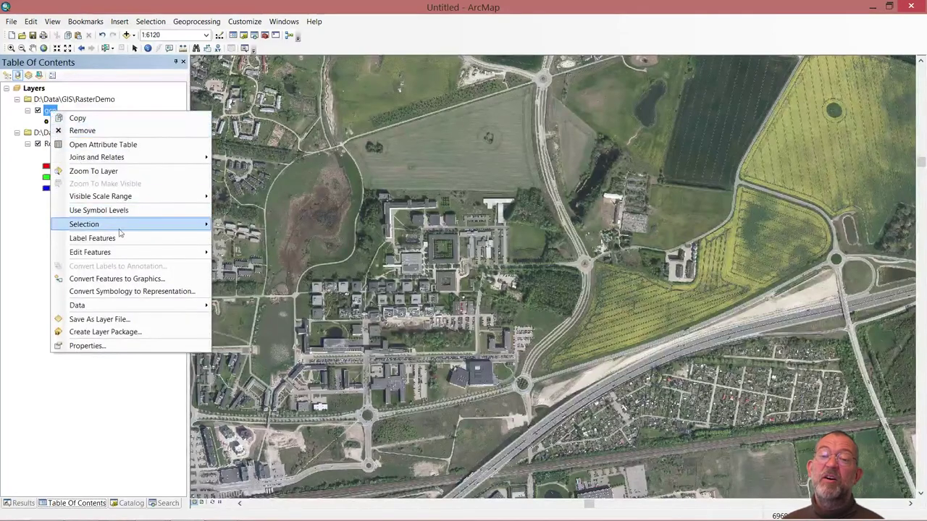
mouse_move(159, 200)
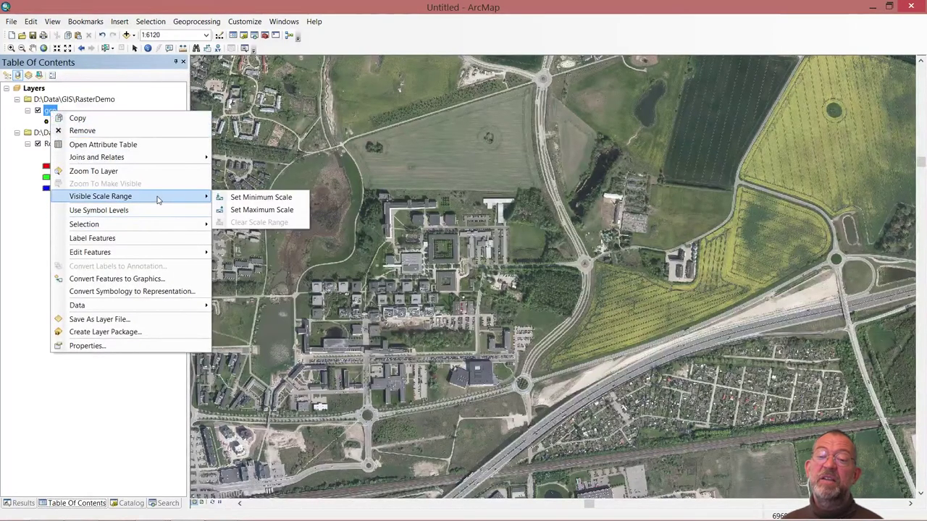
mouse_move(201, 253)
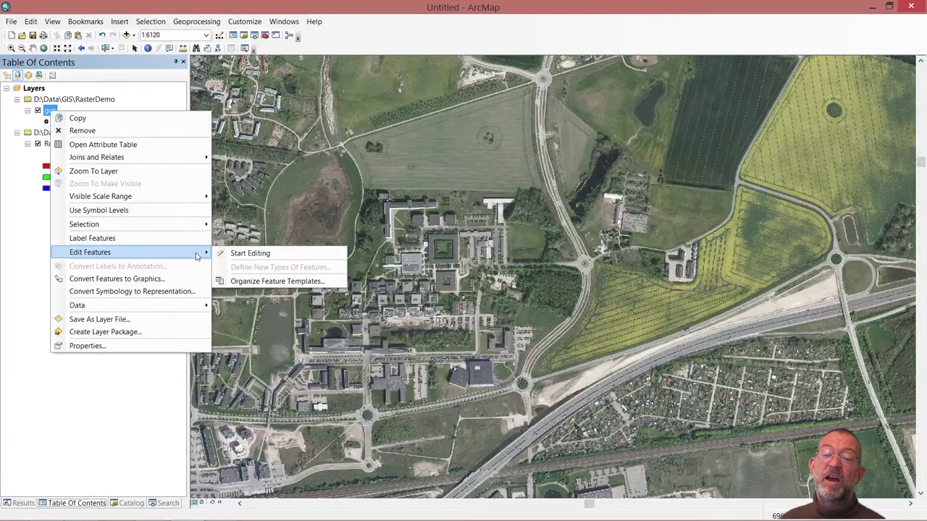
click(250, 253)
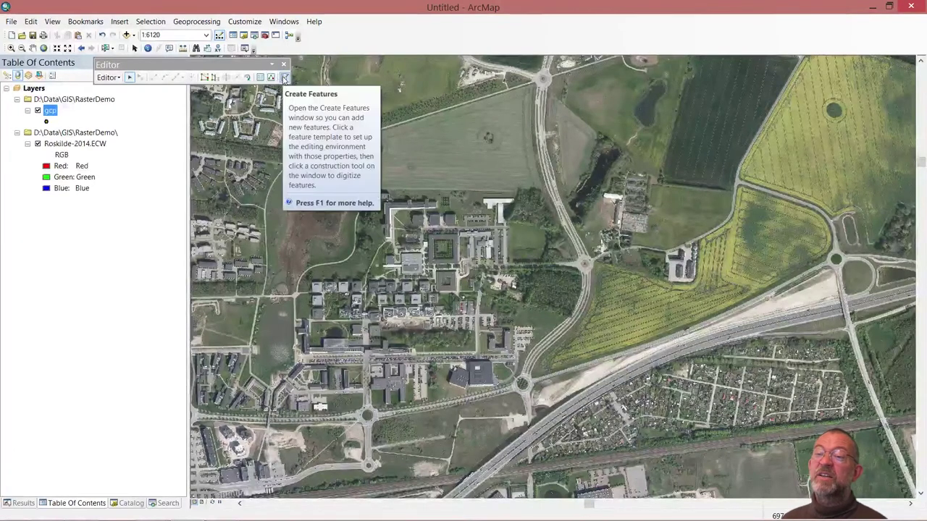
click(284, 78)
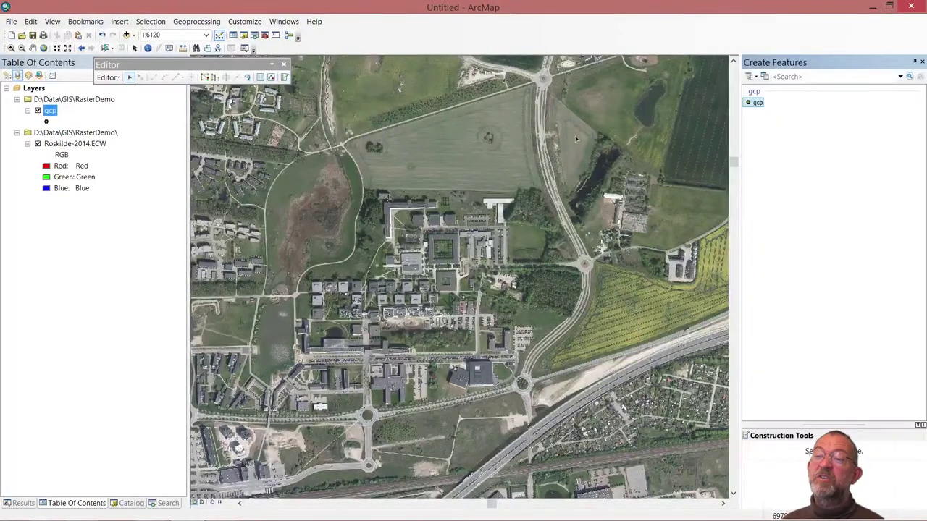
click(751, 105)
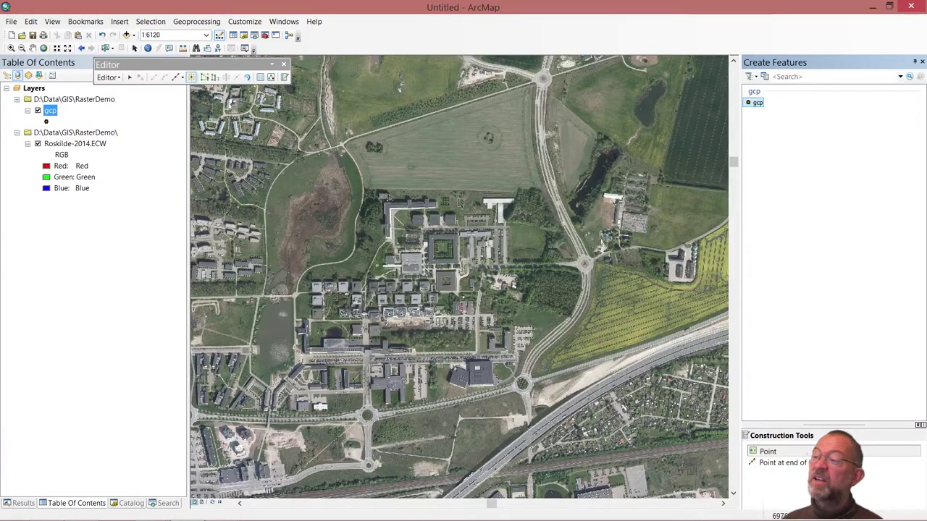
- Place eleven gcp points across the orthophoto, from the wetlands and fields to the motorway
click(288, 262)
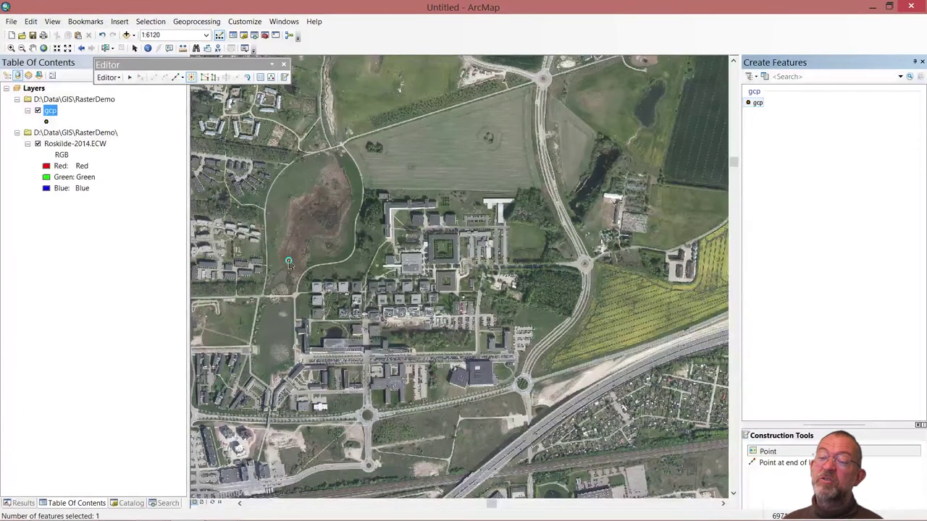
click(294, 185)
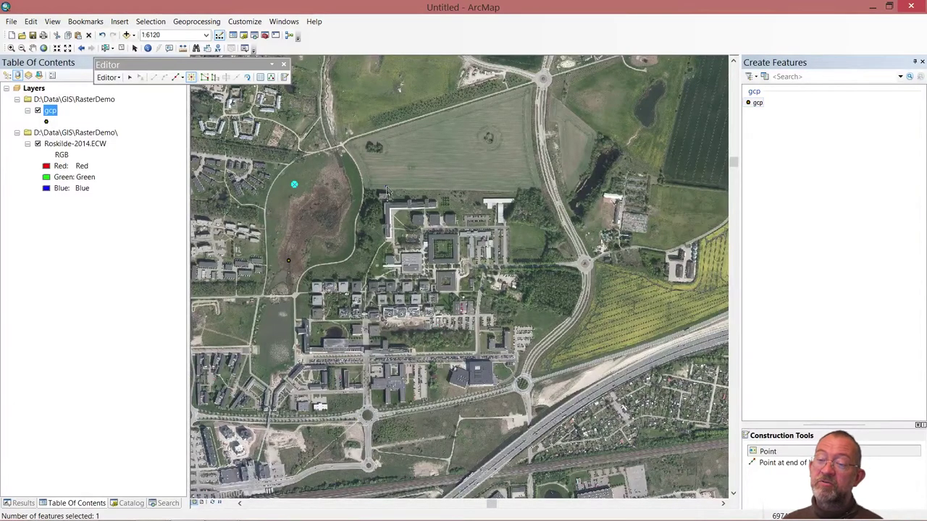
click(363, 88)
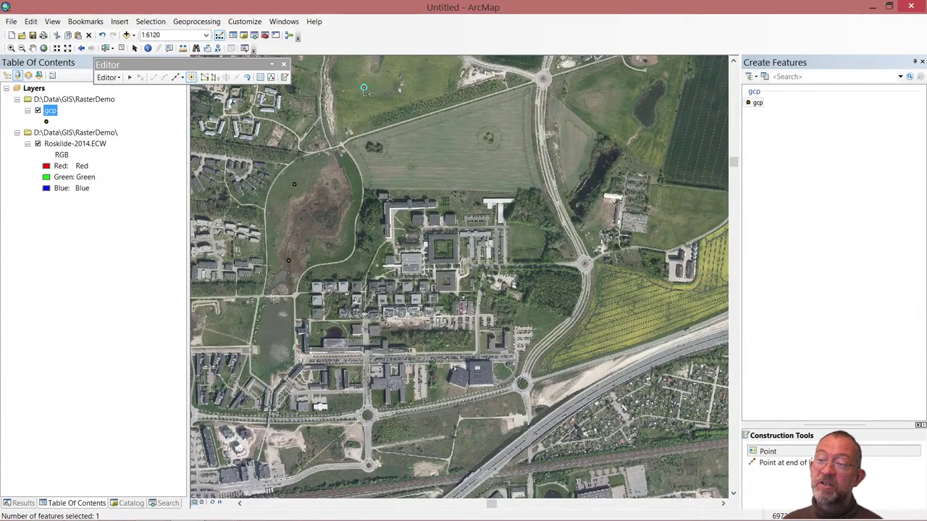
click(422, 157)
click(497, 115)
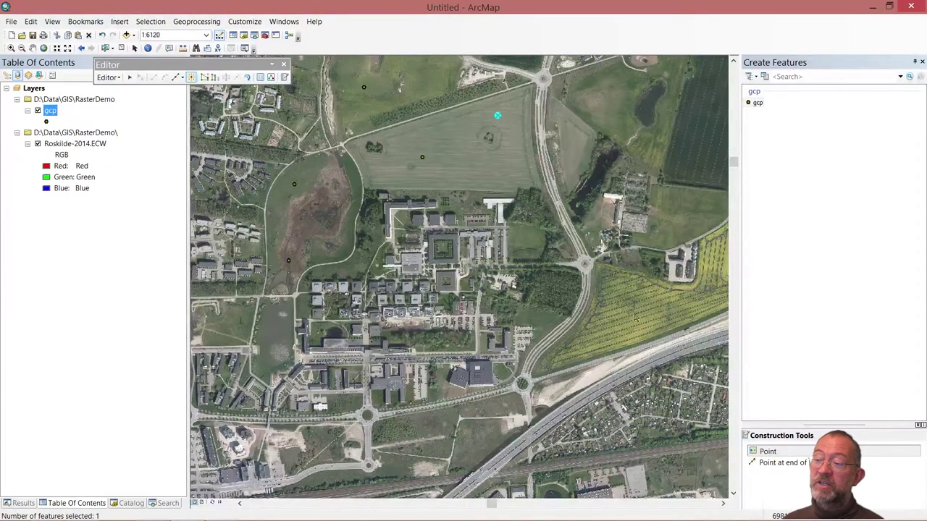
click(600, 96)
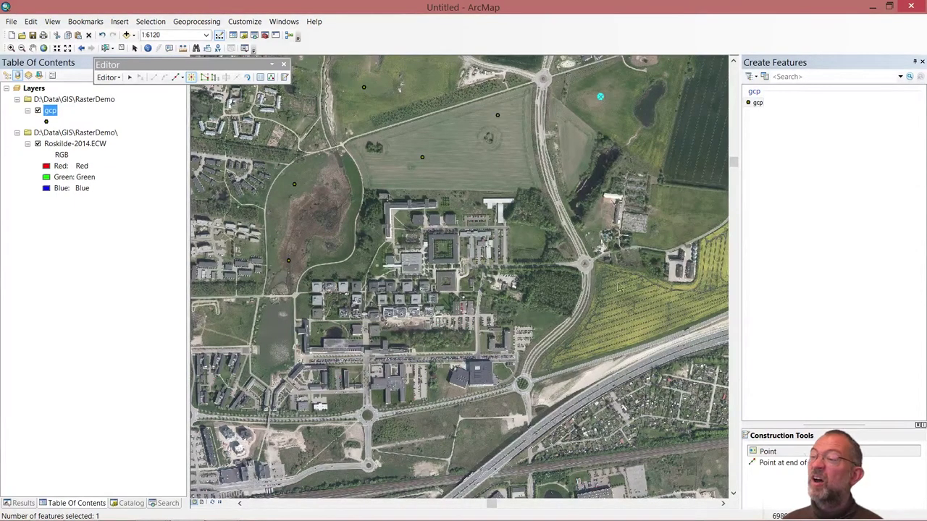
click(630, 316)
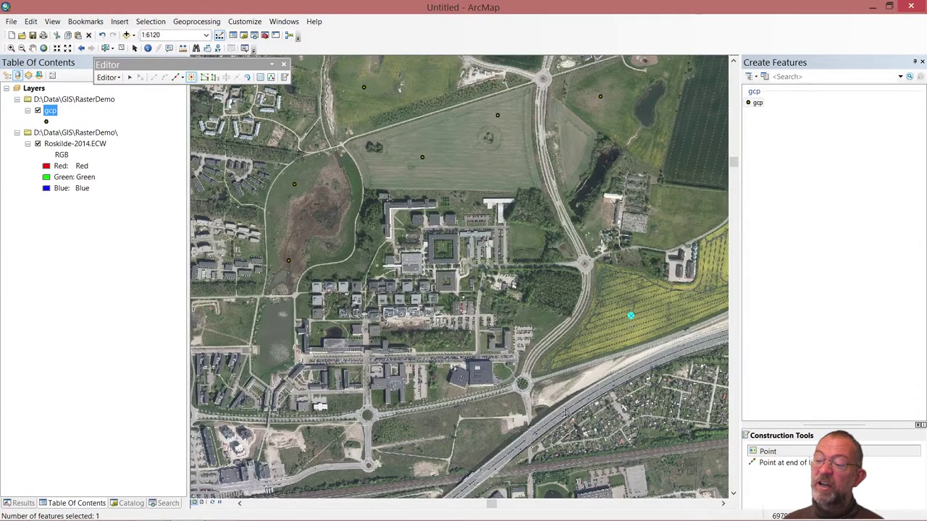
click(480, 441)
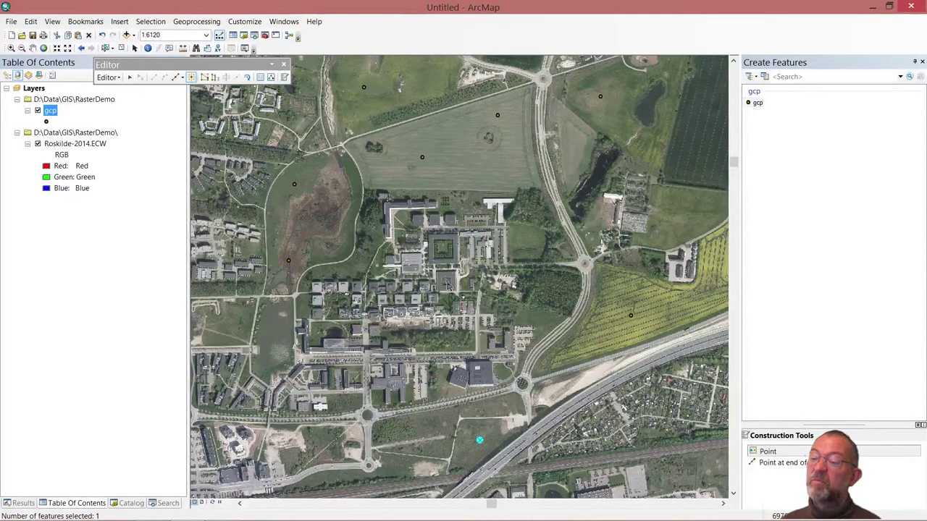
click(411, 263)
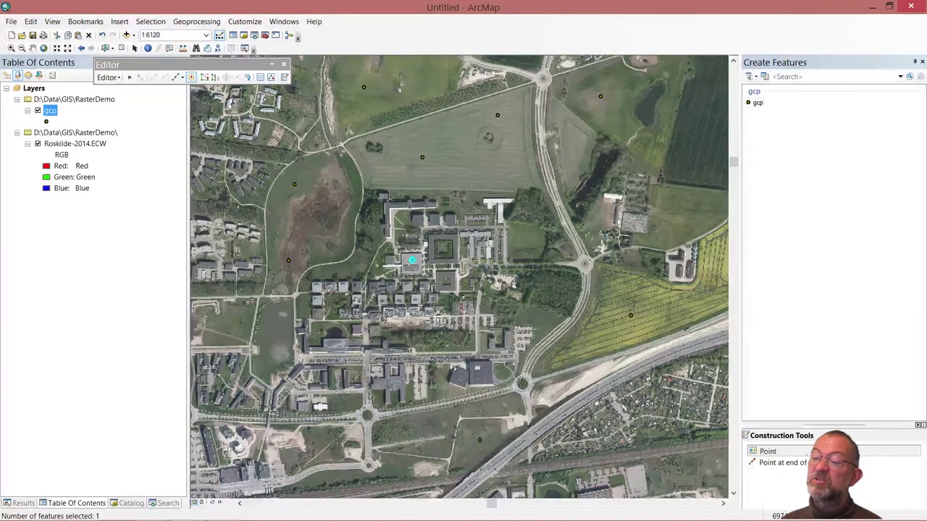
click(320, 441)
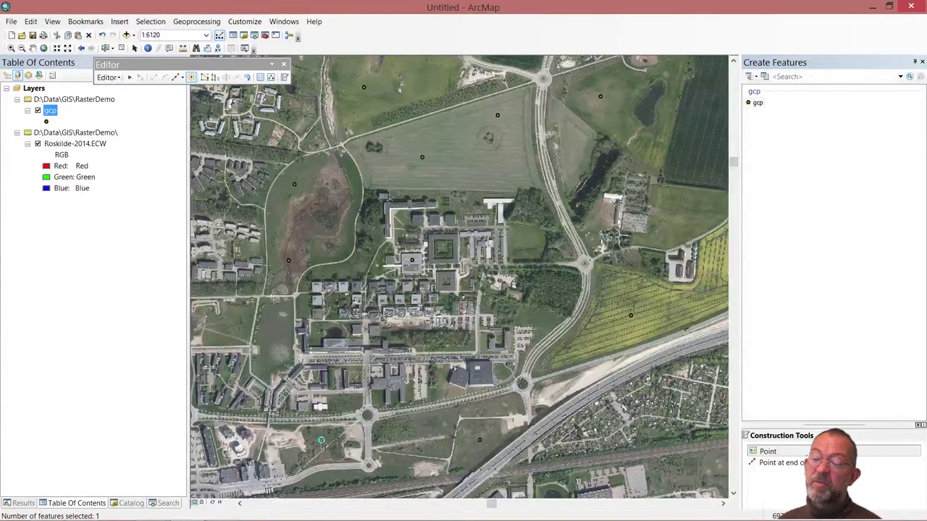
click(275, 335)
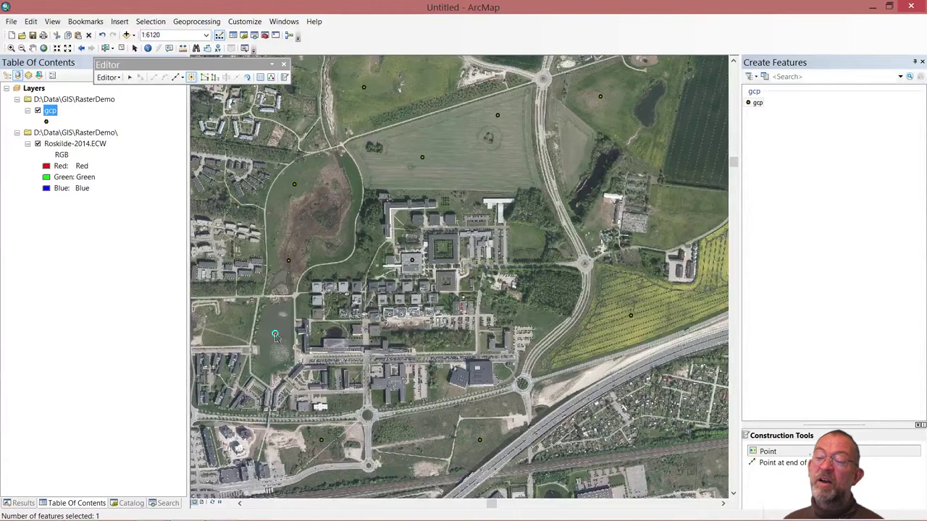
- Open Sketch Properties and move the upper-left gcp point to X 697200, Y 6172200
click(271, 77)
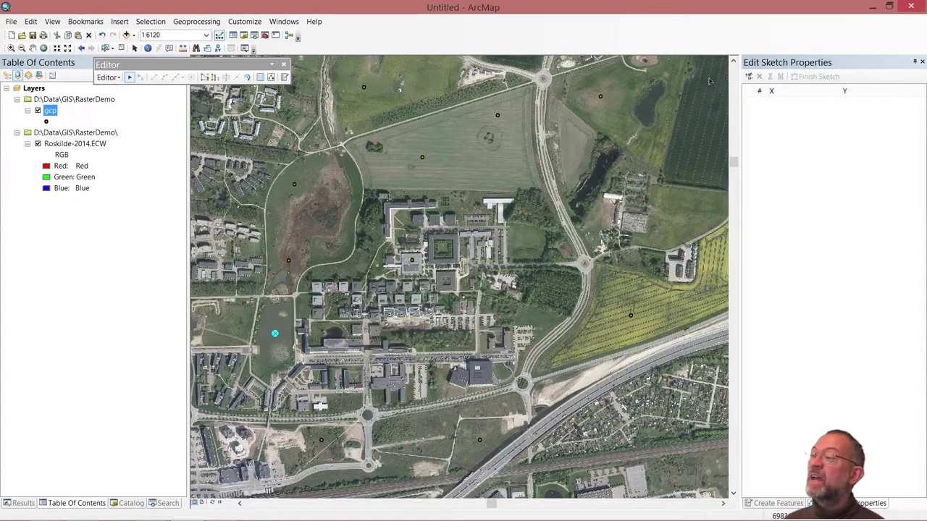
click(294, 185)
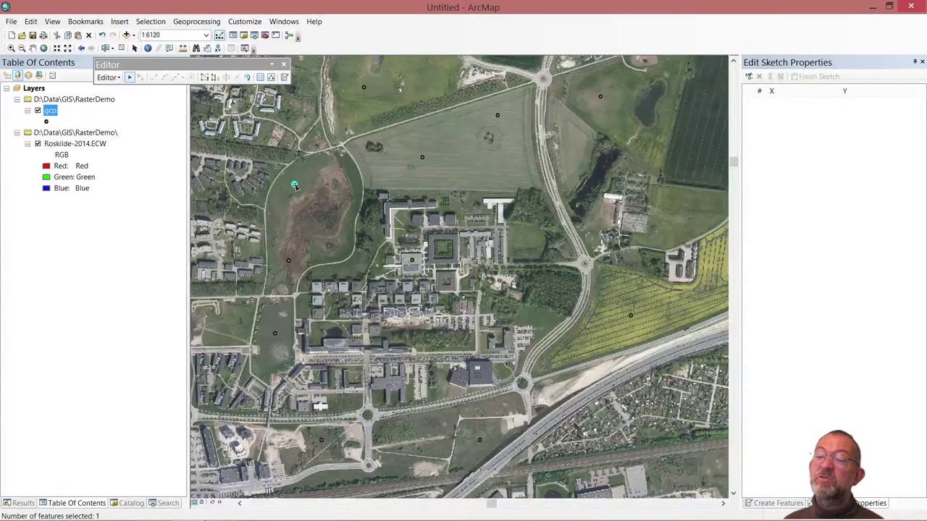
double_click(294, 185)
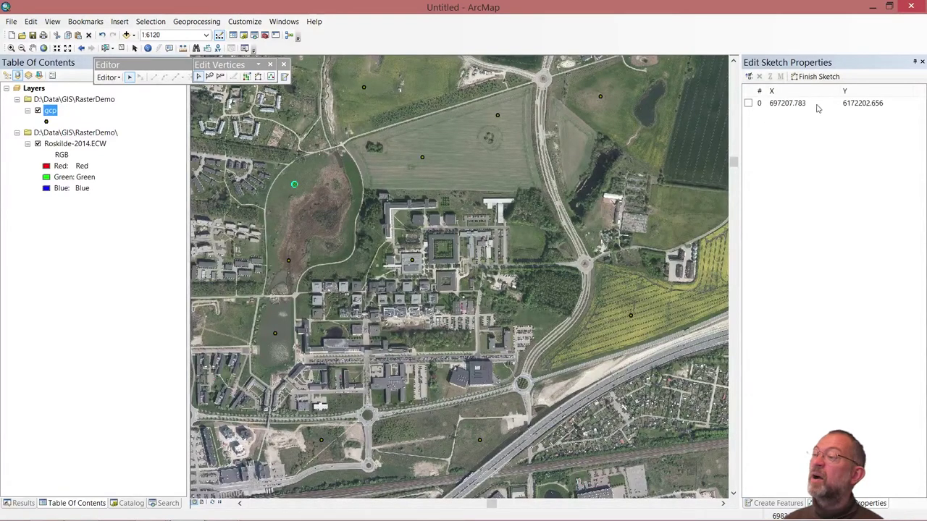
click(793, 107)
drag(793, 107, 829, 107)
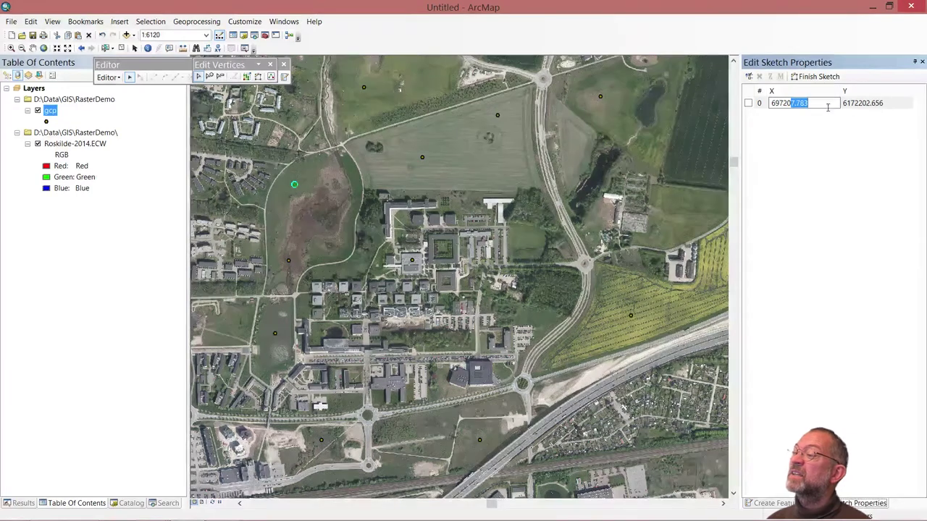
text(0)
key(Return)
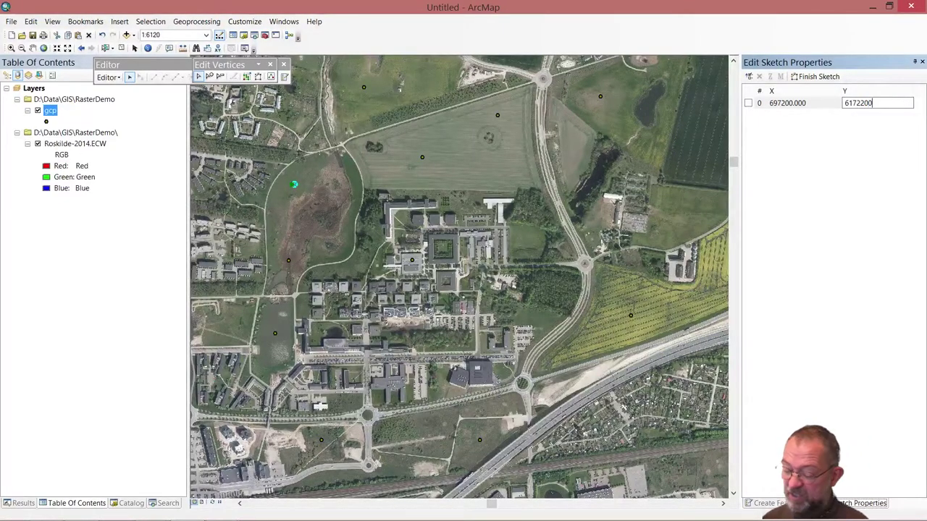
key(Return)
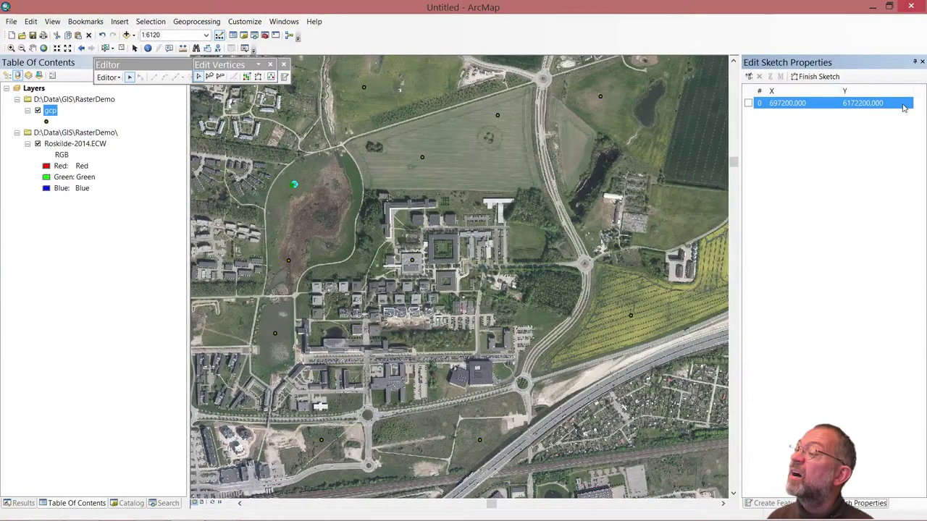
- Set the western wetland gcp point to X 697200, Y 6172000 and finish the sketch
click(288, 262)
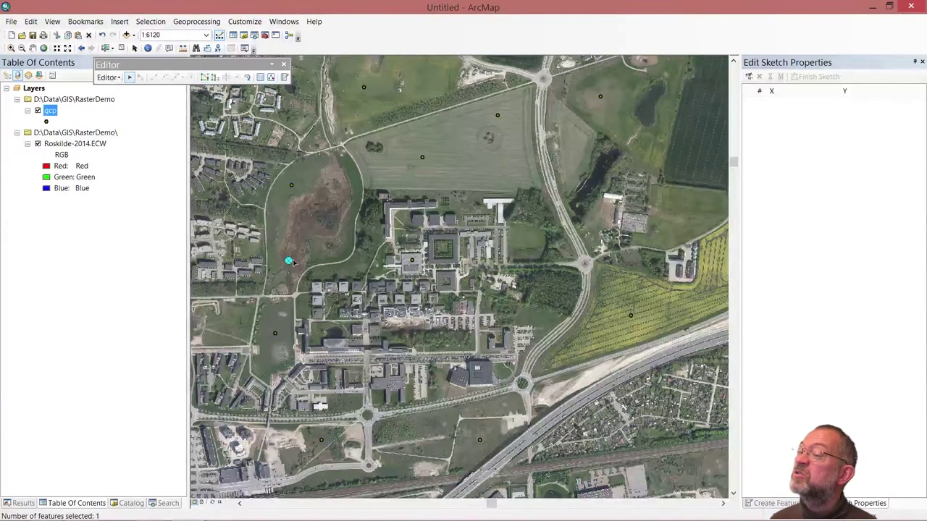
double_click(289, 262)
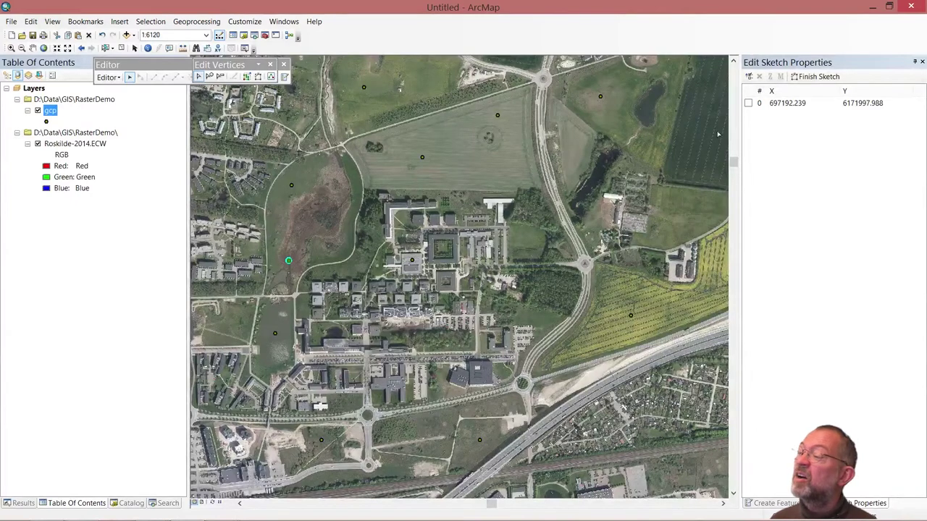
click(786, 104)
click(794, 103)
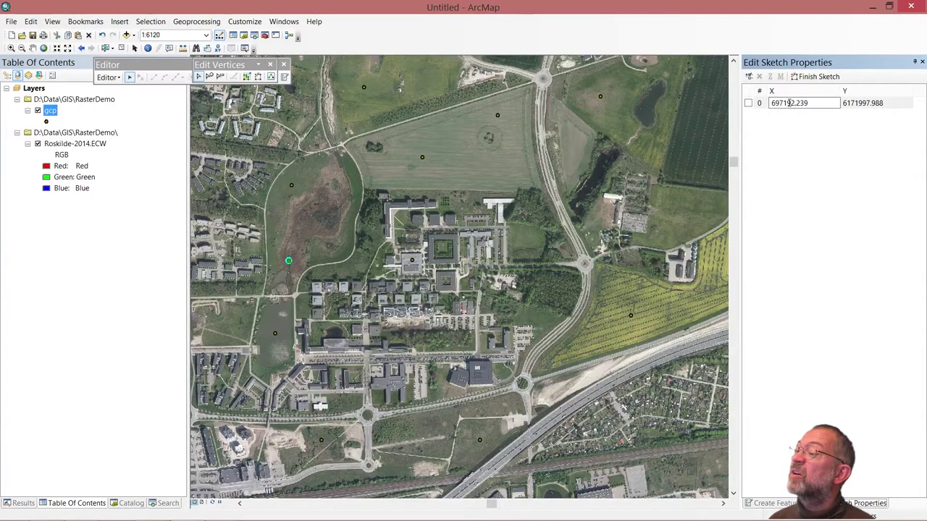
drag(788, 103, 843, 105)
key(BackSpace)
key(BackSpace)
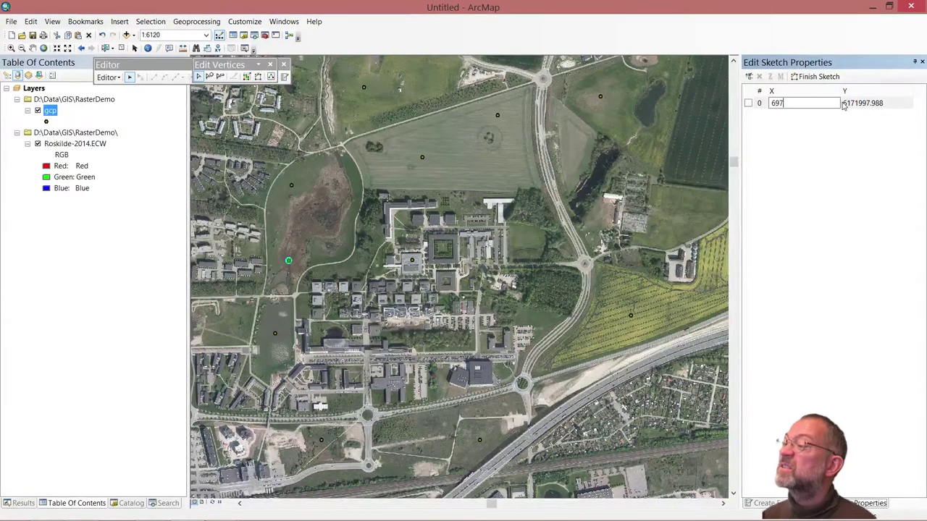
text(200)
key(Return)
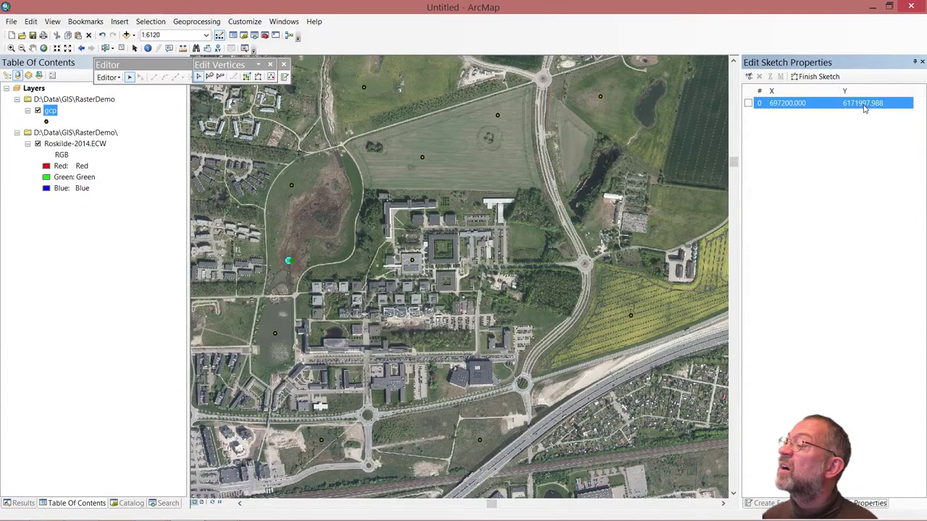
click(864, 107)
click(860, 106)
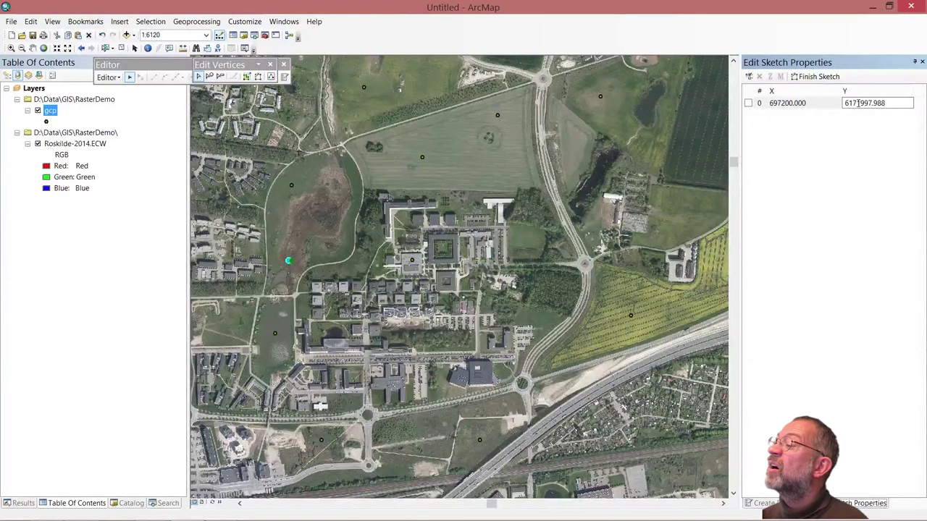
drag(858, 103, 886, 104)
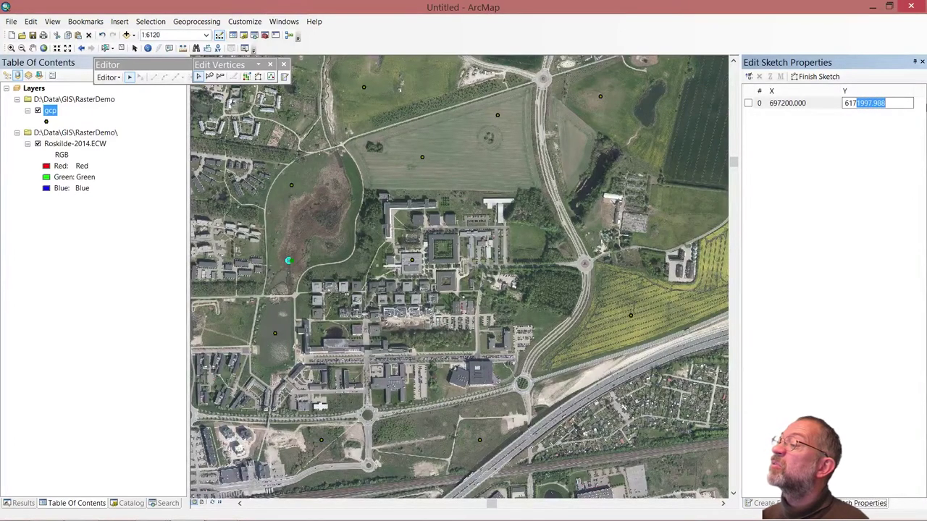
text(2)
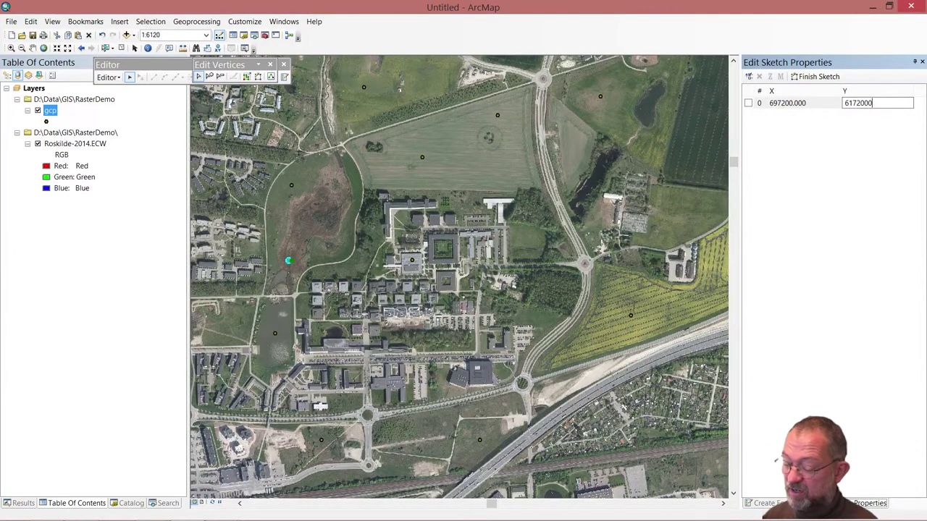
text(000)
key(Return)
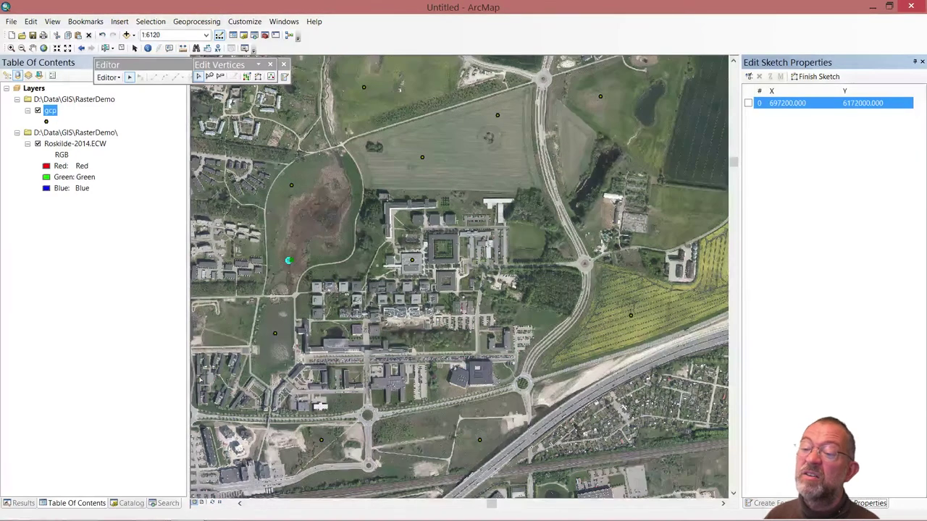
key(F2)
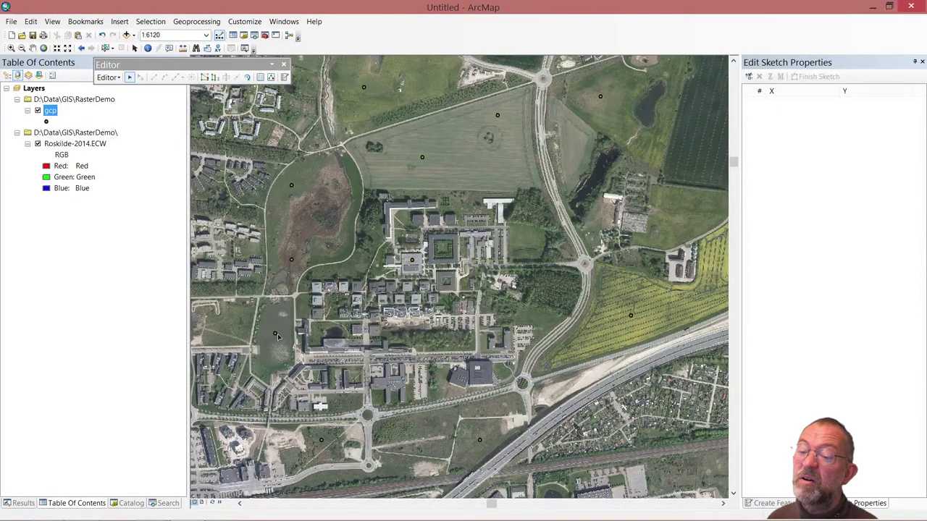
- Move the gcp point west of the buildings to X 697150, Y 6171800 in its vertex table
double_click(275, 335)
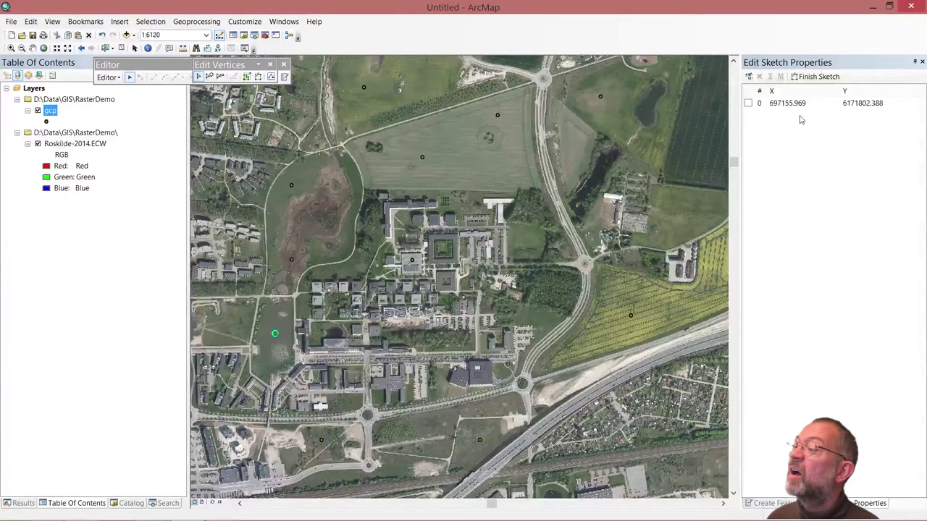
double_click(789, 103)
click(789, 103)
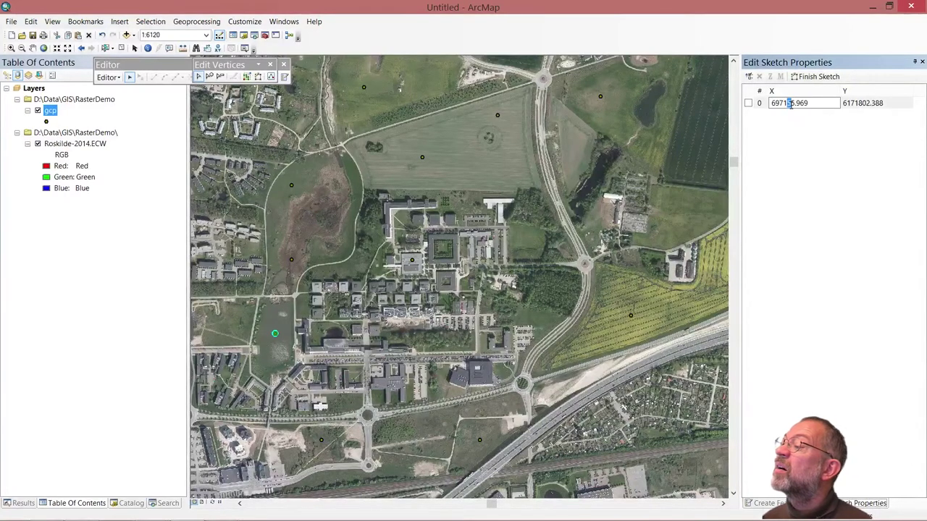
drag(790, 103, 855, 114)
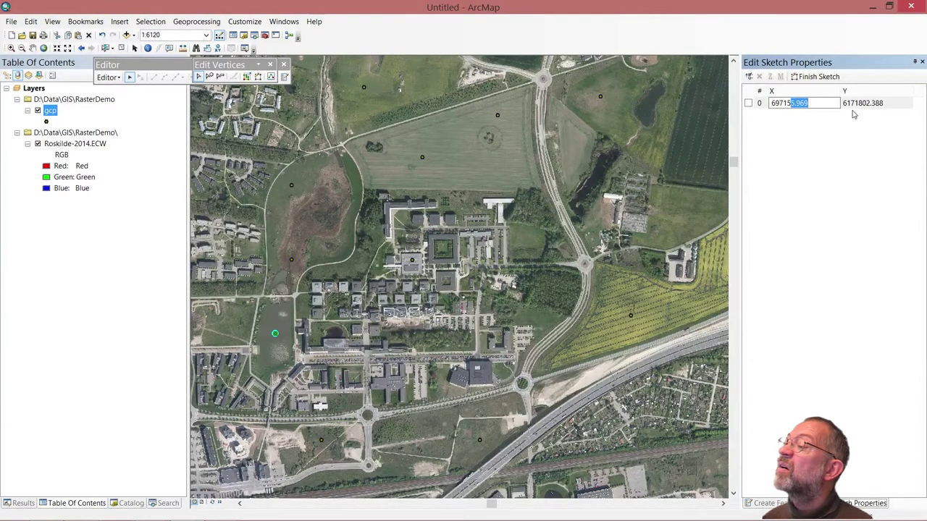
text(0)
key(Return)
double_click(882, 103)
click(873, 103)
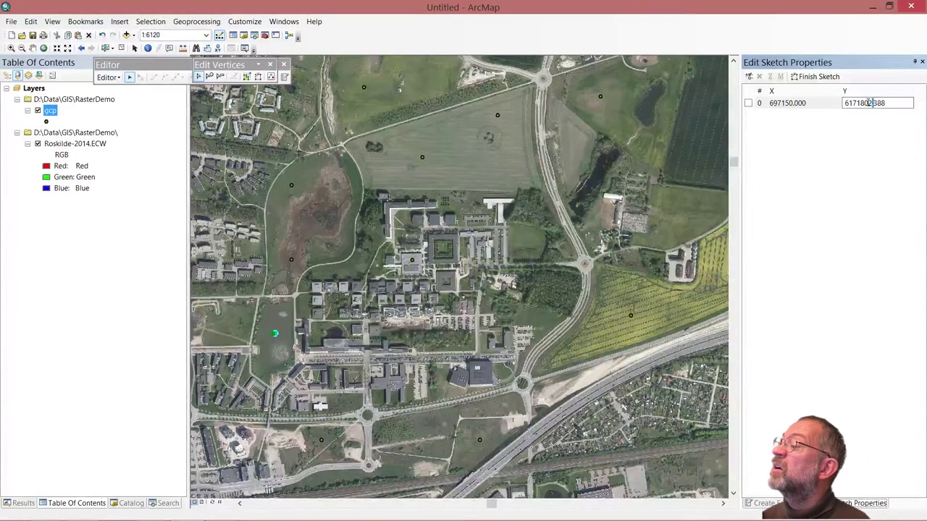
drag(868, 102, 912, 105)
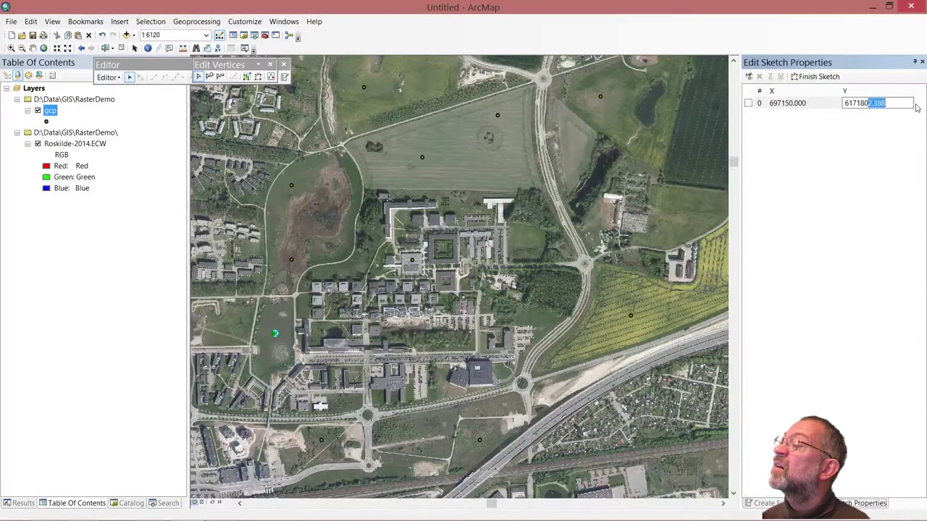
text(0)
key(Return)
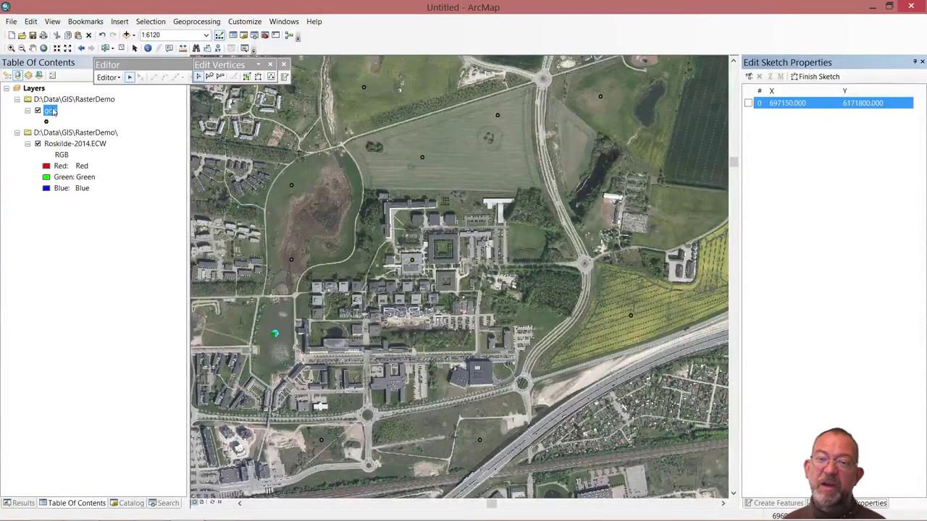
- Stop editing the gcp layer and save the point edits
click(109, 77)
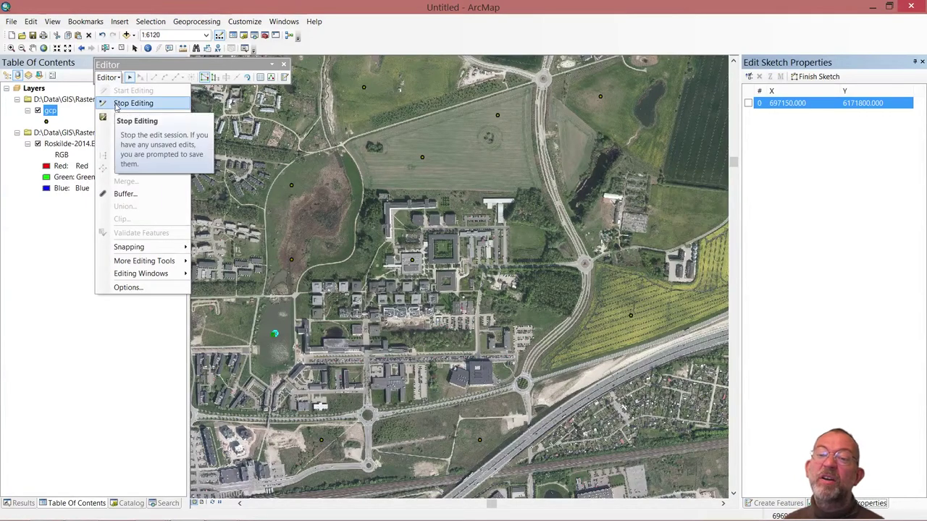
click(117, 105)
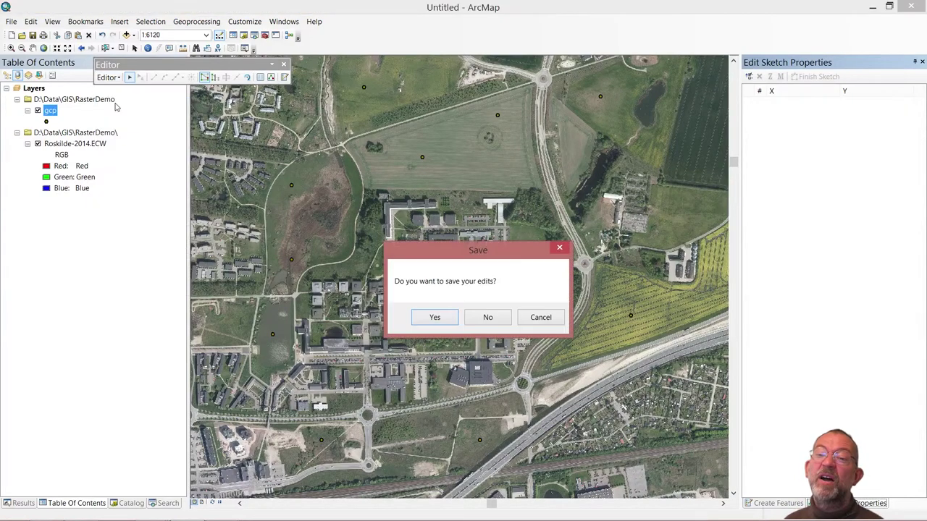
click(435, 318)
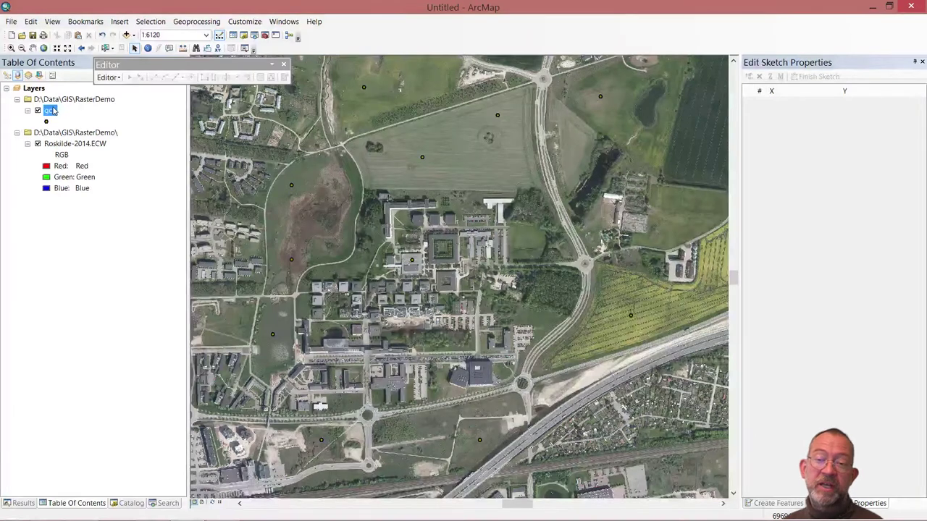
- Open the gcp attribute table and add a Double field named Xcoor
right_click(52, 110)
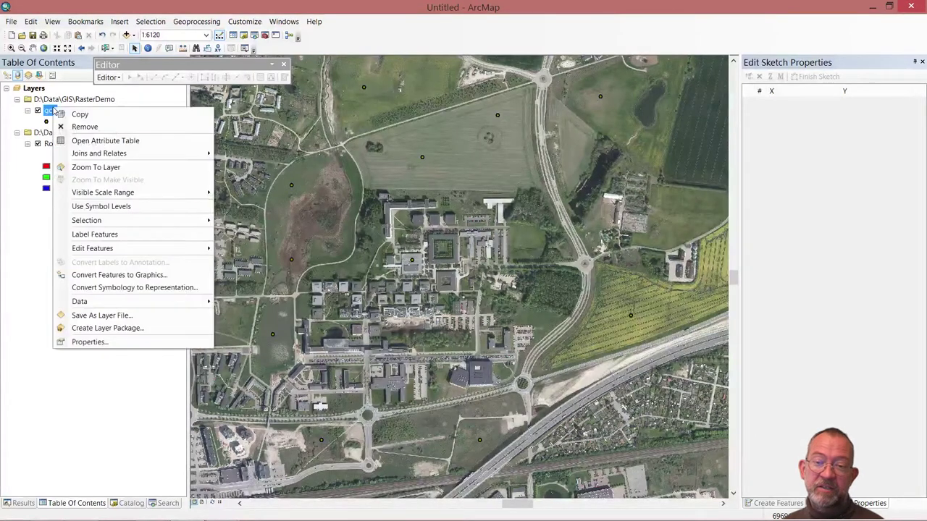
click(80, 140)
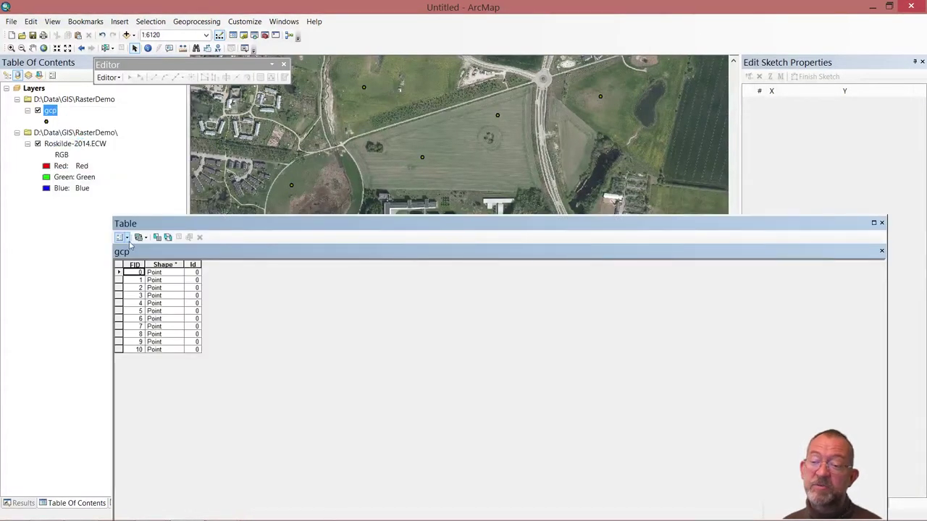
click(127, 241)
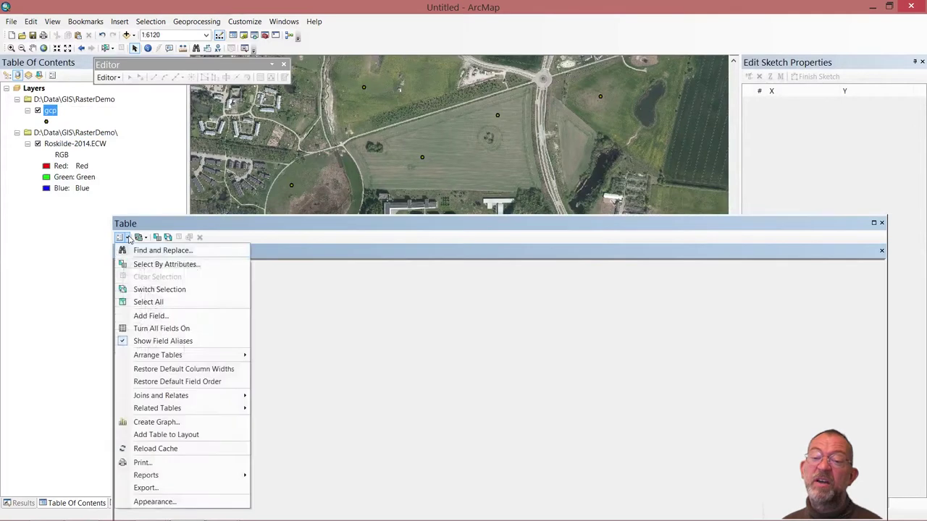
click(161, 319)
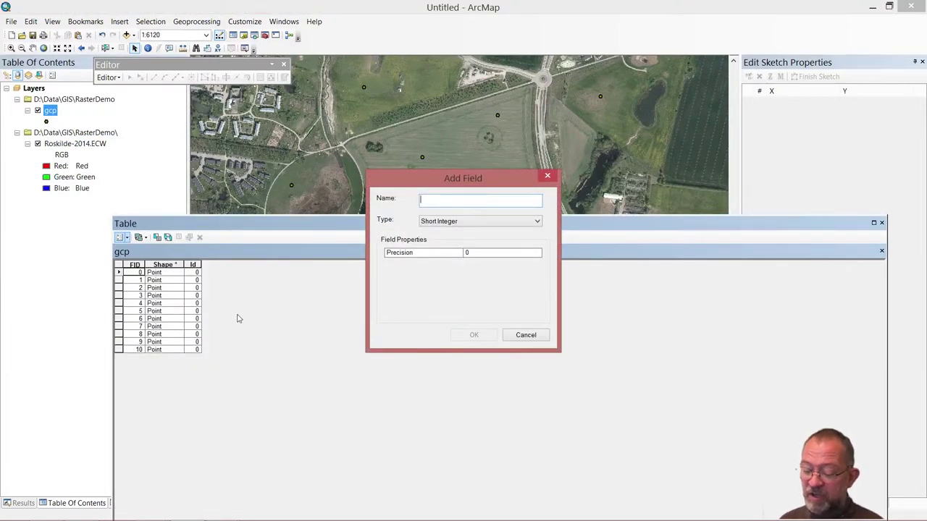
text(Xcoor)
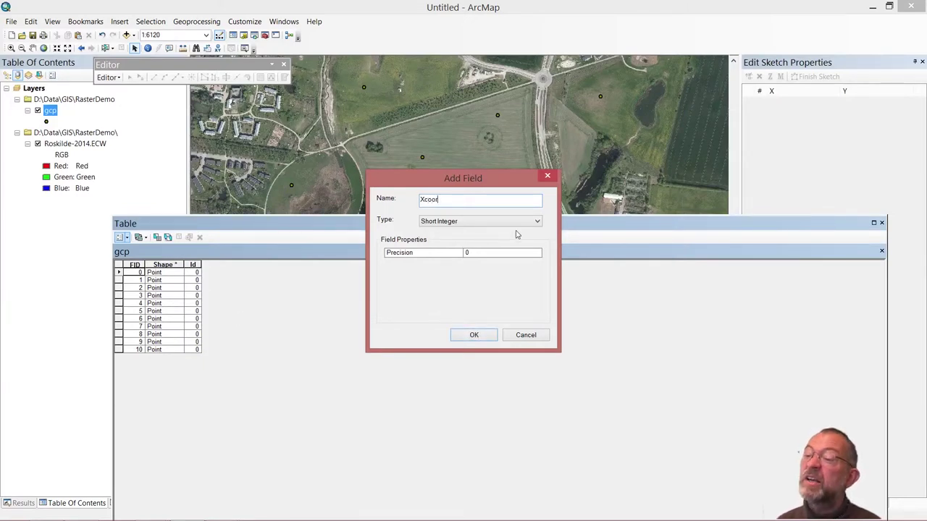
click(519, 222)
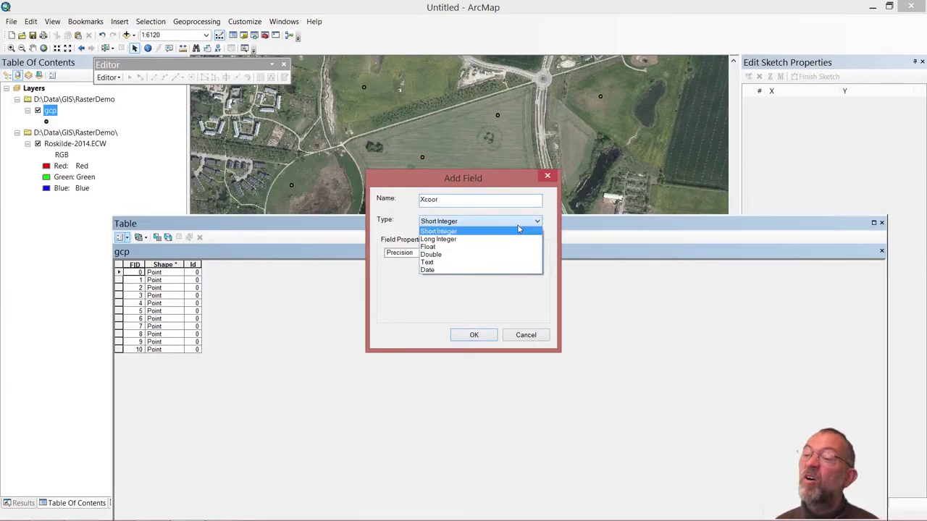
click(475, 255)
click(474, 335)
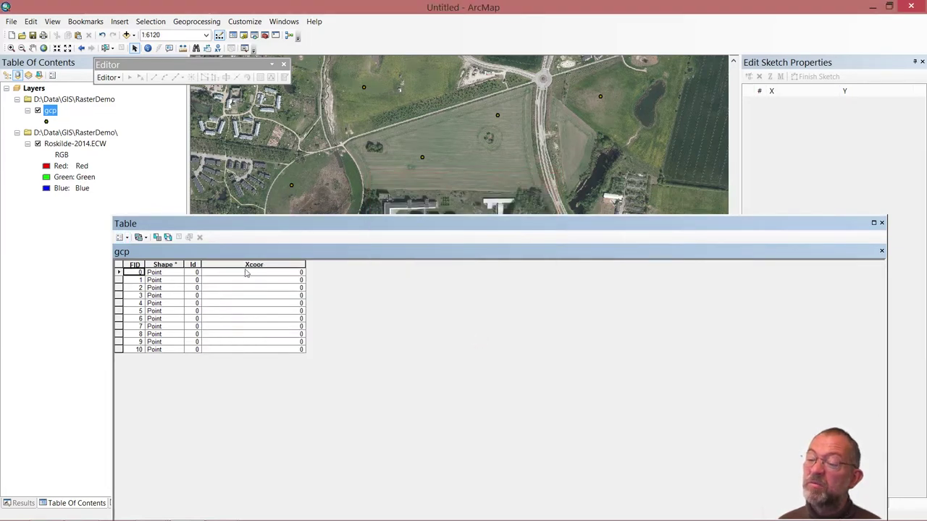
- Add a second Double field named ycoor to the table
click(122, 236)
click(156, 316)
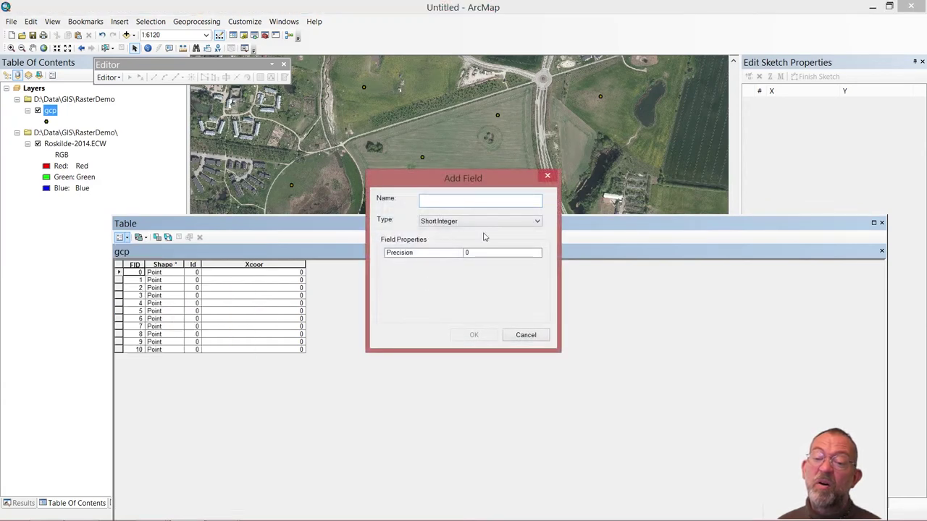
text(y)
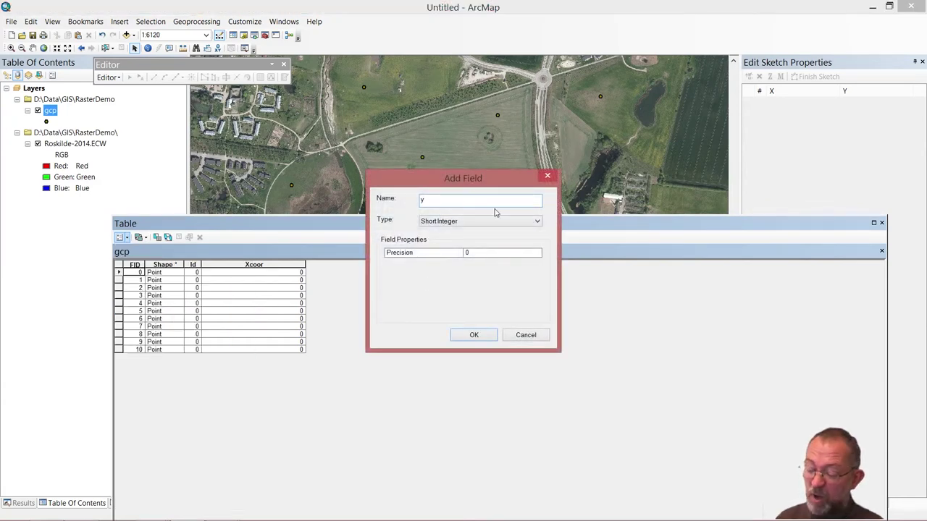
text(coor)
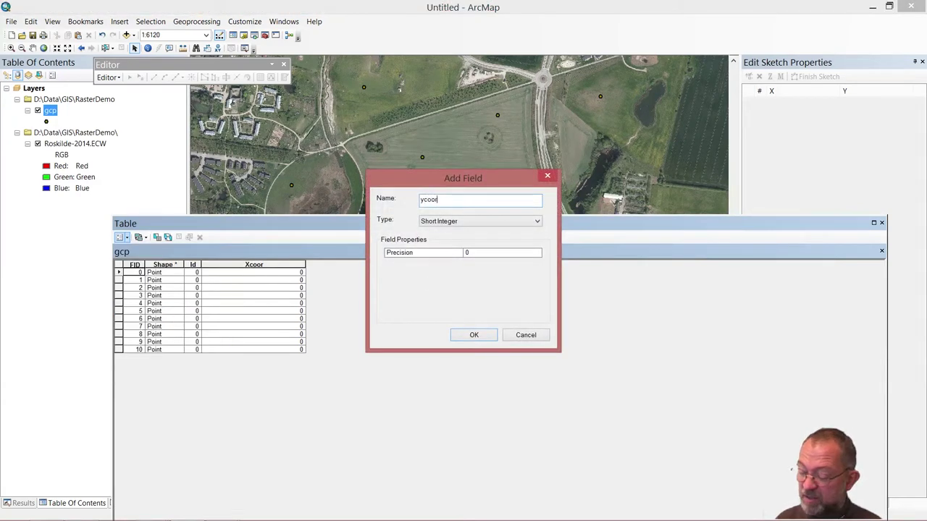
click(485, 221)
click(478, 255)
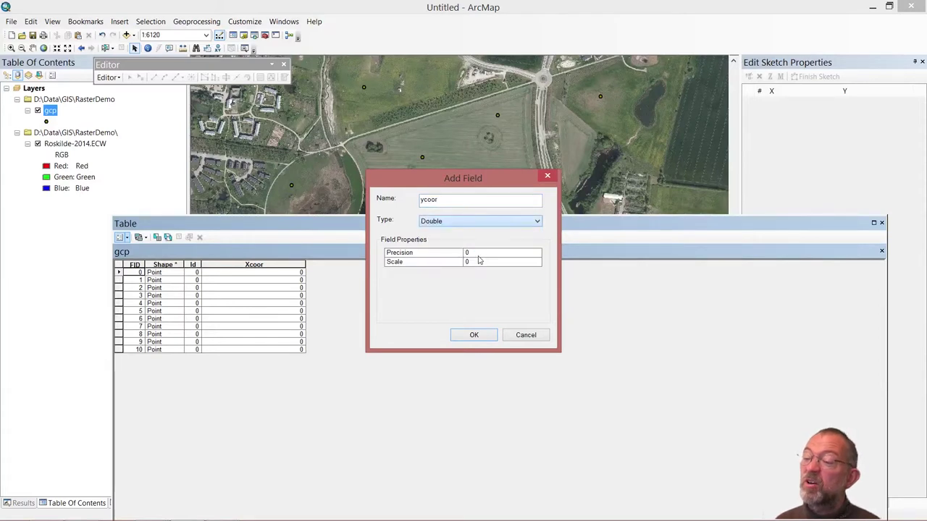
click(474, 335)
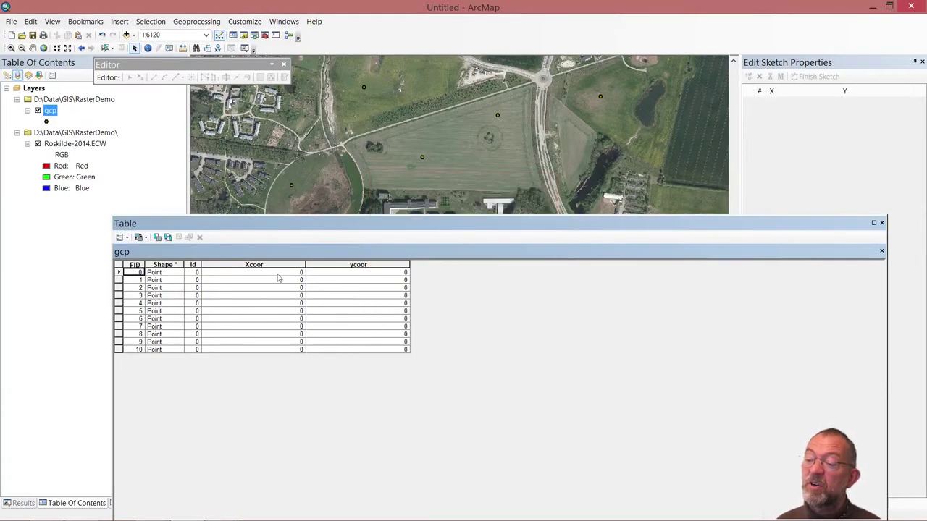
click(261, 266)
- Calculate Xcoor as each point's X coordinate in metres
right_click(261, 268)
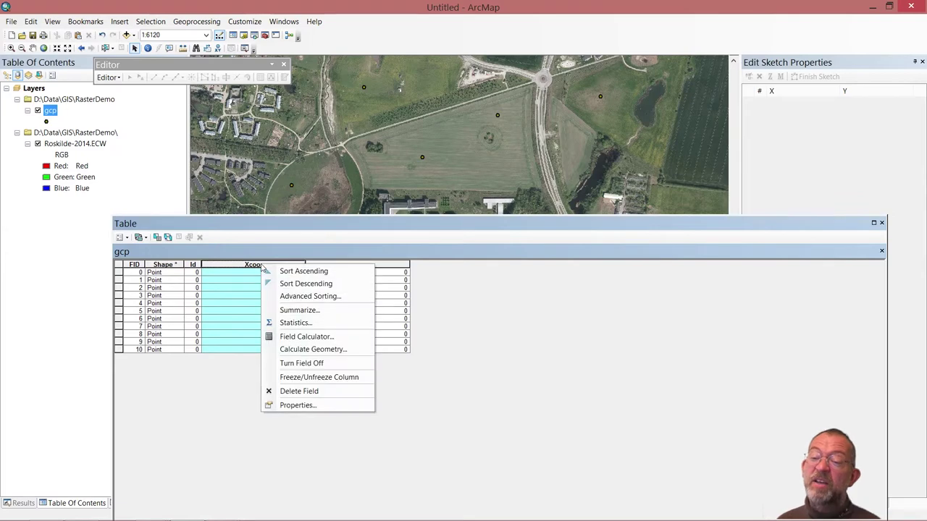
click(342, 350)
click(435, 293)
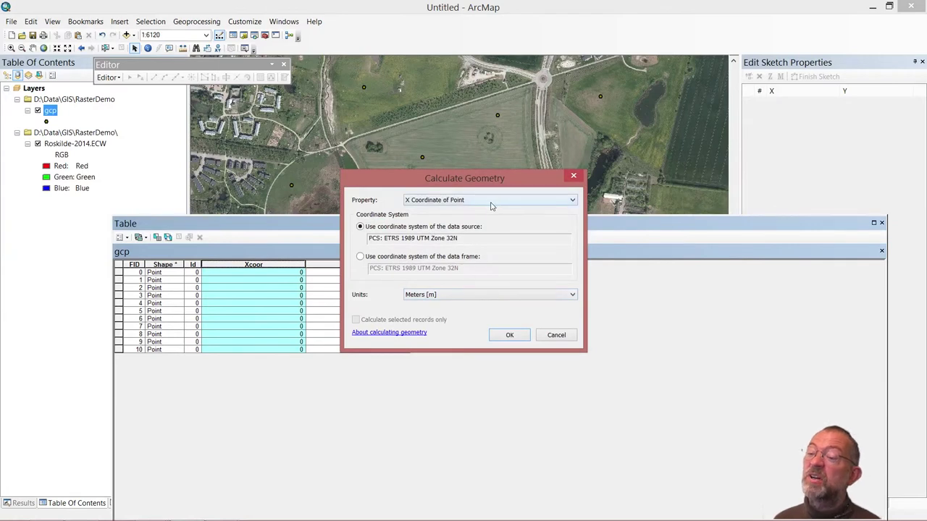
click(511, 335)
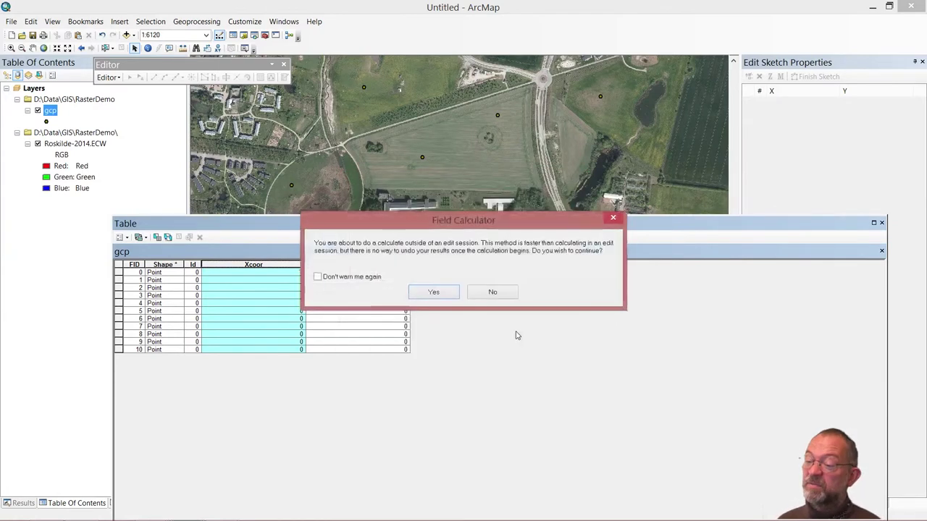
click(434, 293)
- Calculate ycoor as each point's Y coordinate, then close the attribute table
click(366, 264)
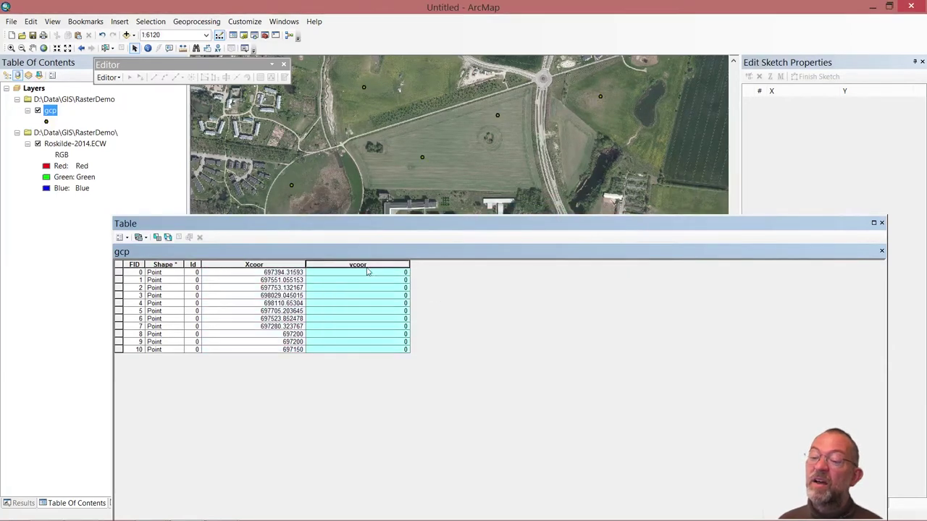
right_click(367, 265)
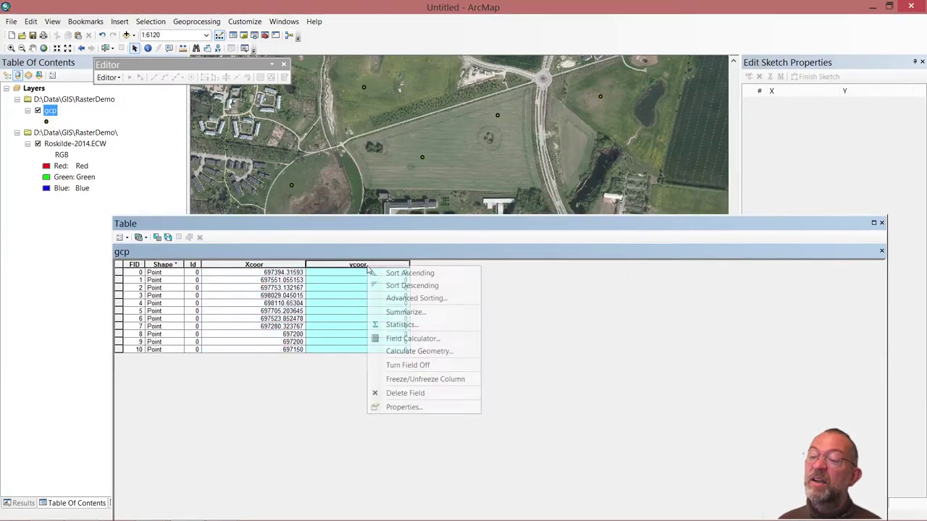
click(405, 352)
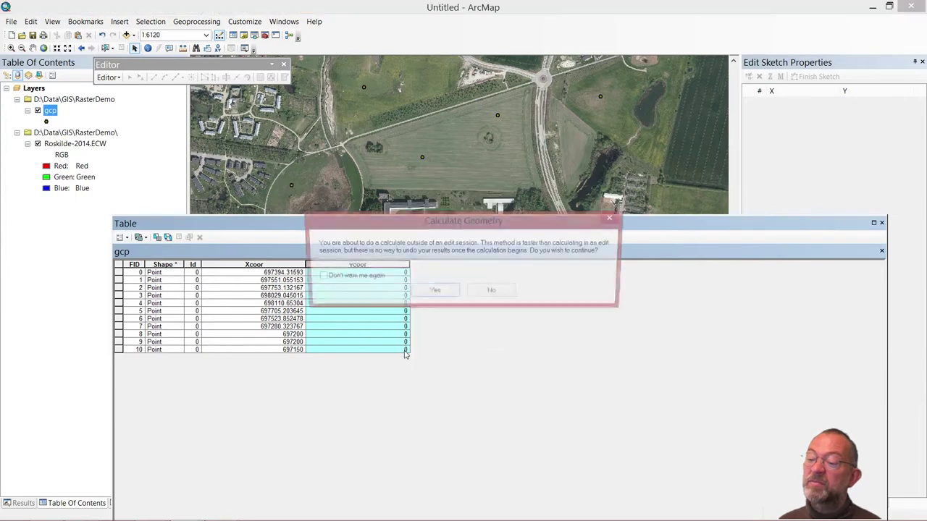
click(432, 291)
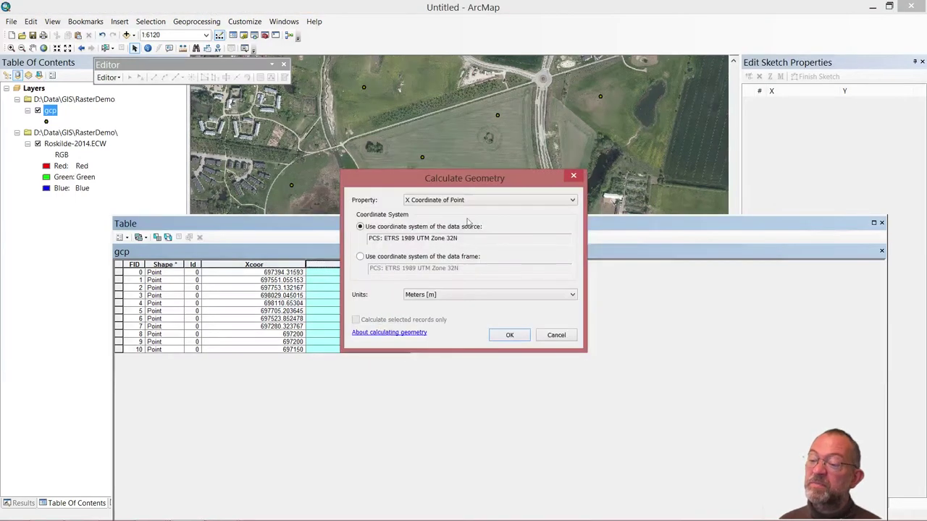
click(426, 204)
click(426, 218)
click(510, 337)
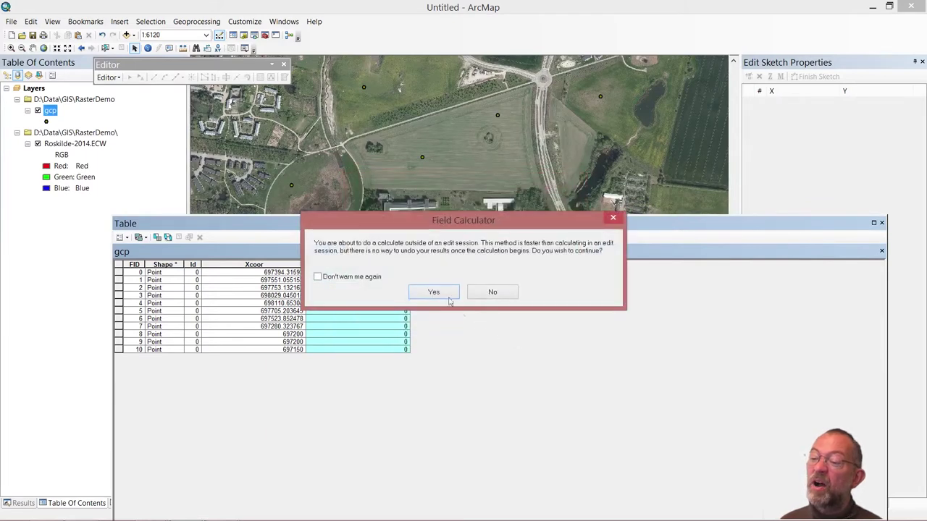
click(447, 298)
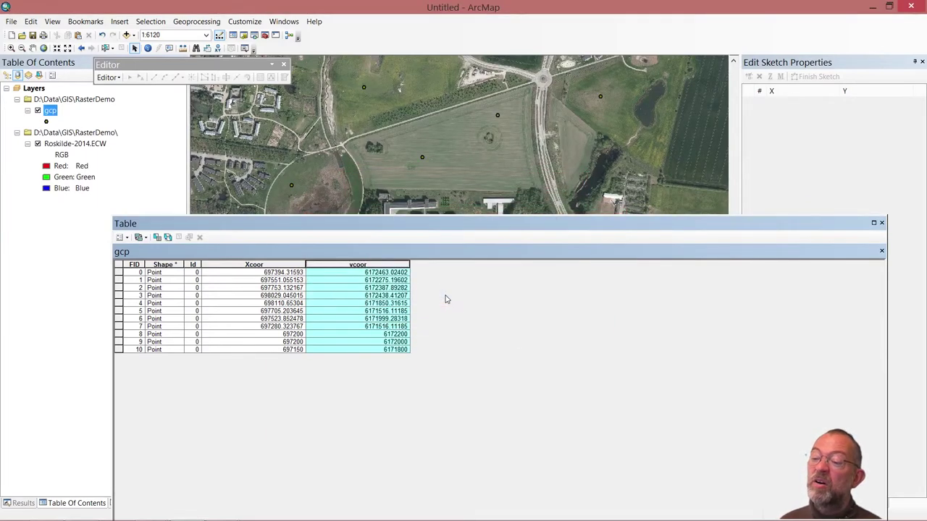
click(882, 224)
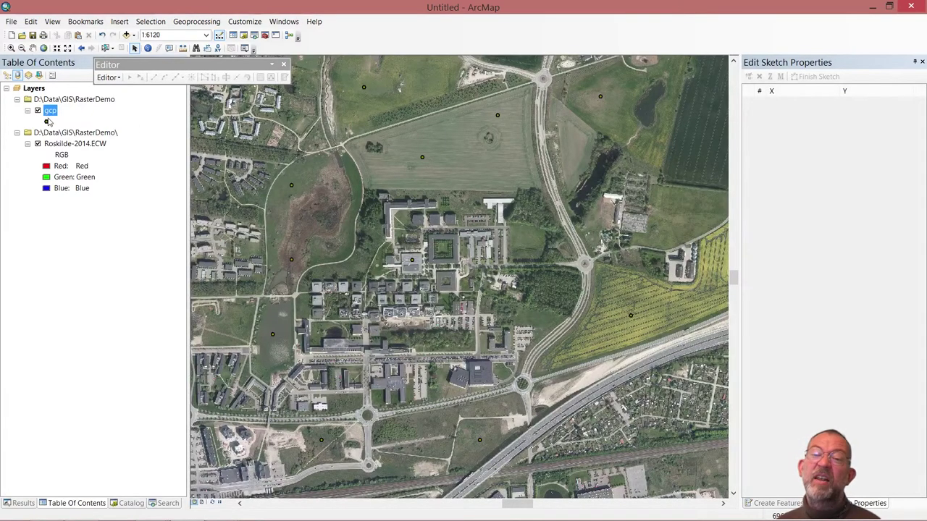
- Open the Symbol Selector for the gcp layer's small olive point symbol
right_click(48, 122)
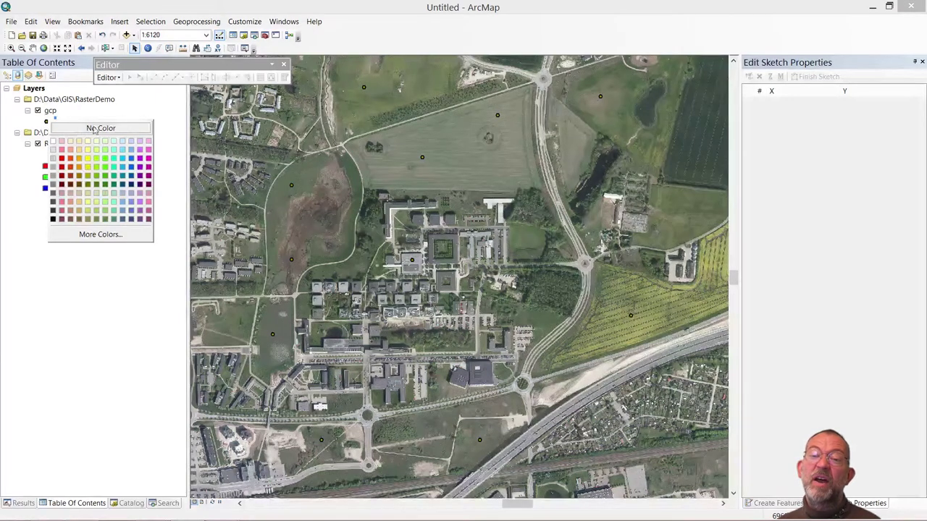
click(47, 122)
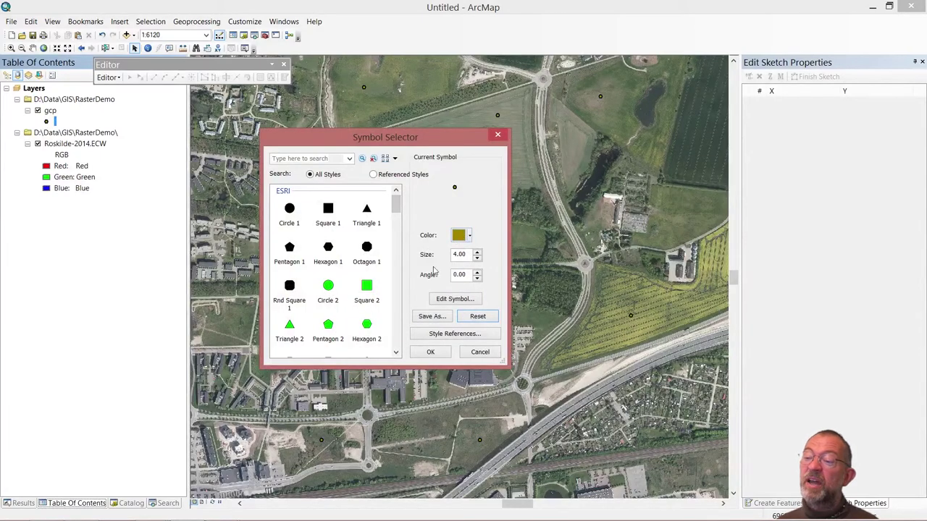
- Enlarge the gcp marker to size 9 and add a Cross marker layer
click(453, 298)
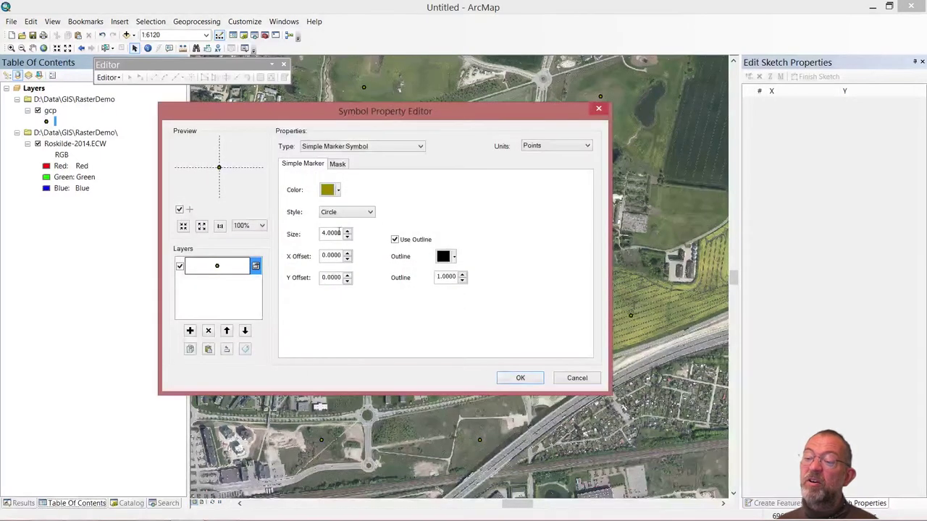
click(347, 233)
click(347, 233)
click(348, 233)
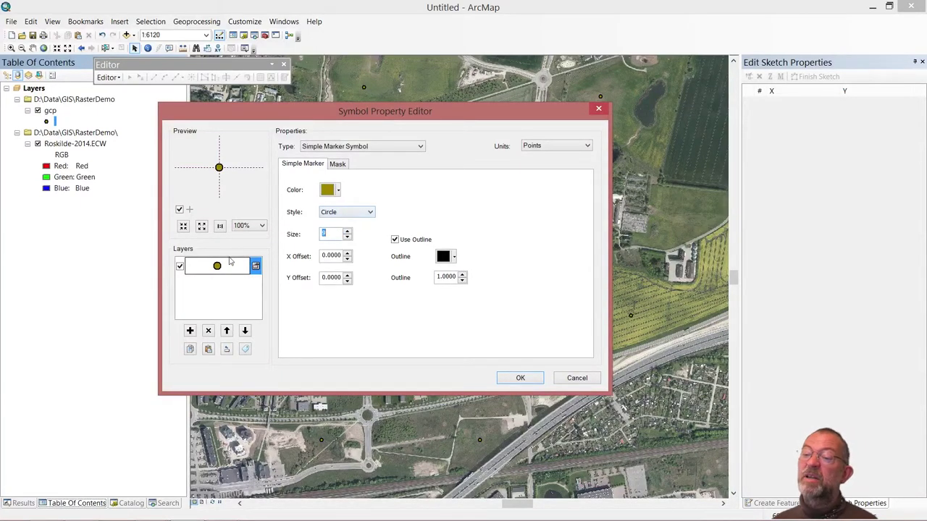
click(190, 330)
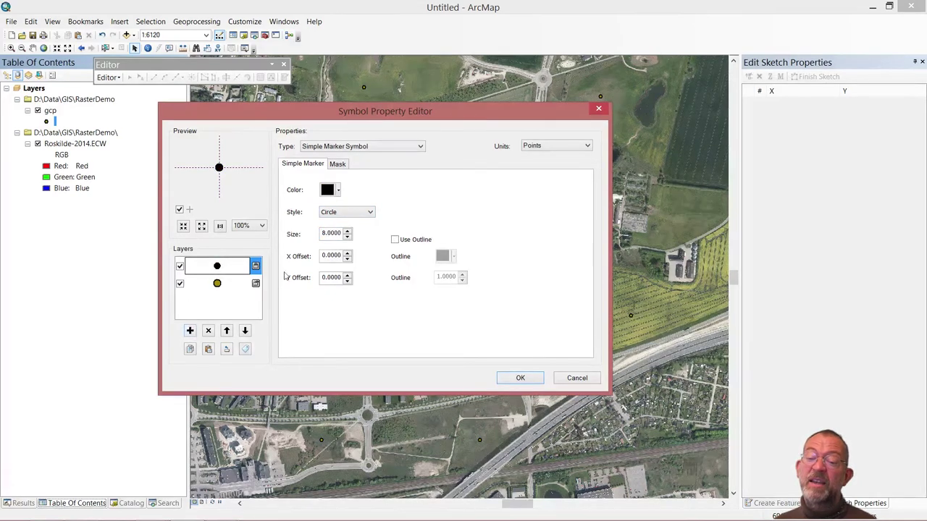
click(371, 211)
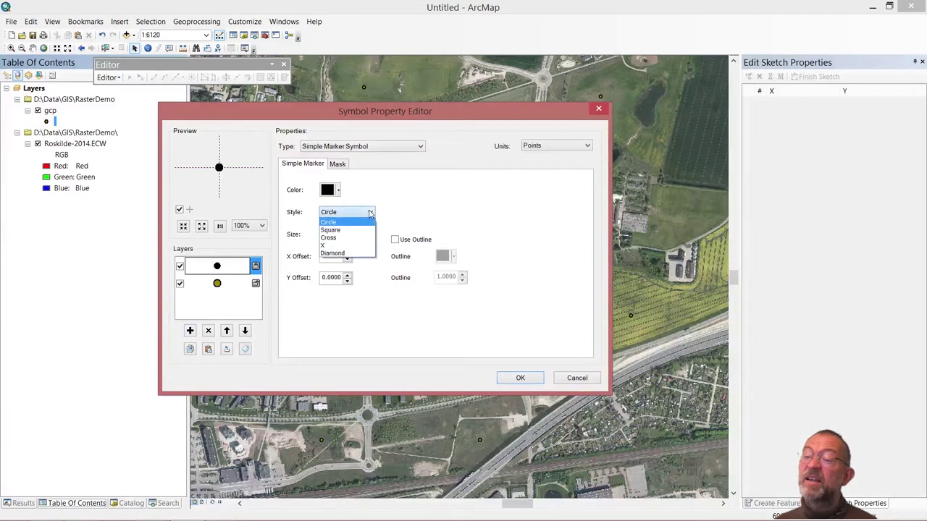
click(344, 238)
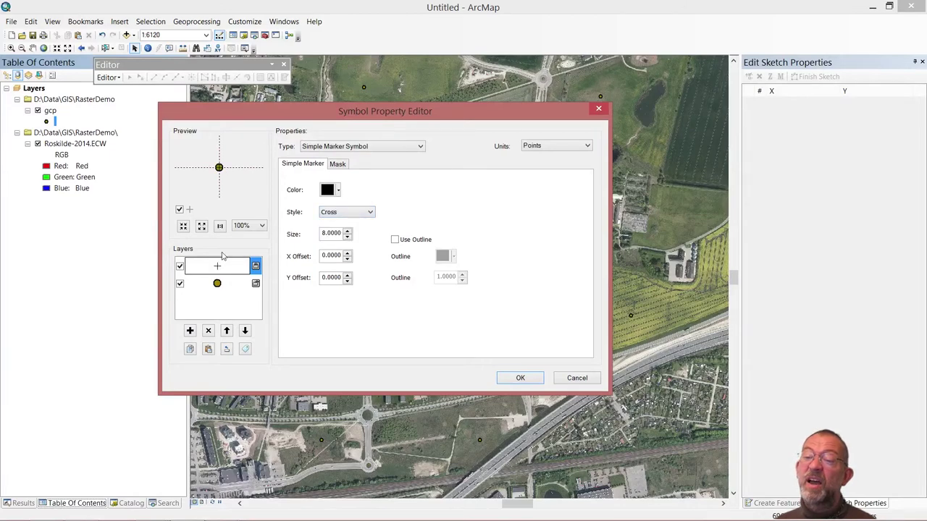
- Make the circle layer yellow without outline and apply the symbol to gcp
click(218, 283)
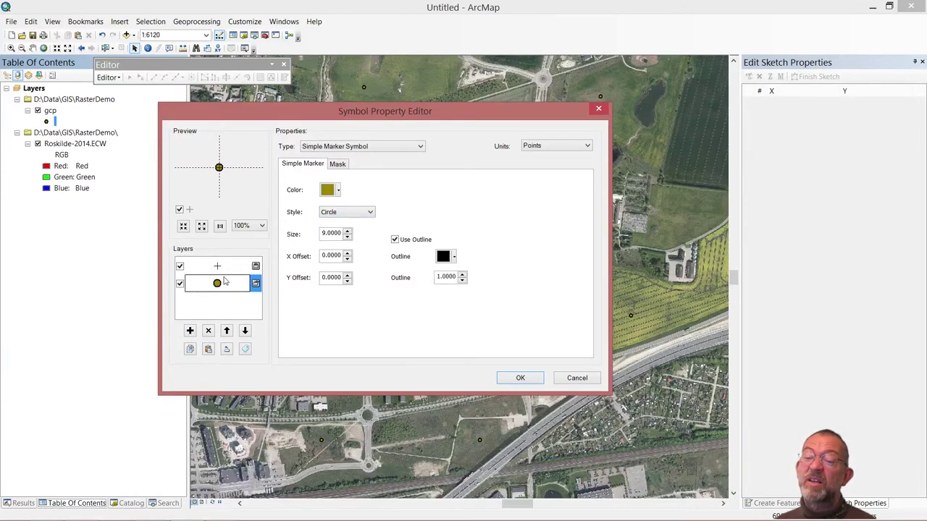
click(337, 191)
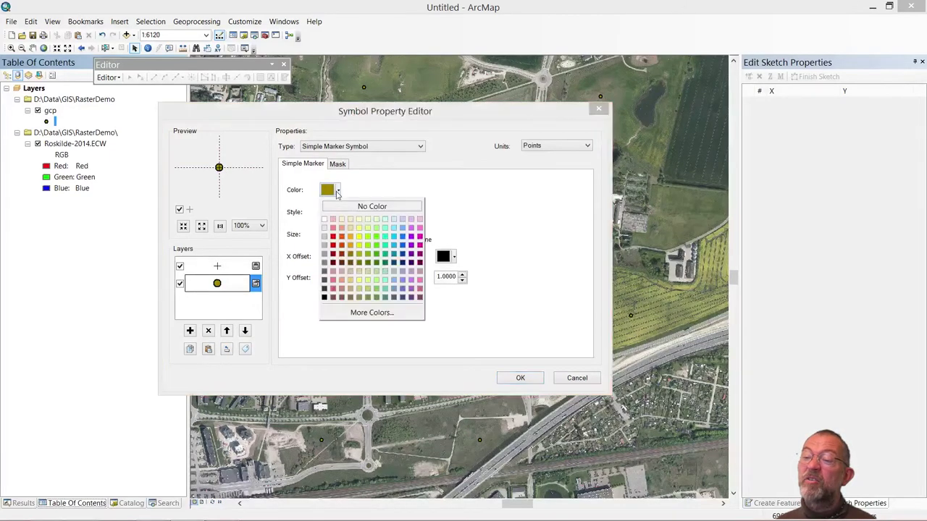
click(358, 236)
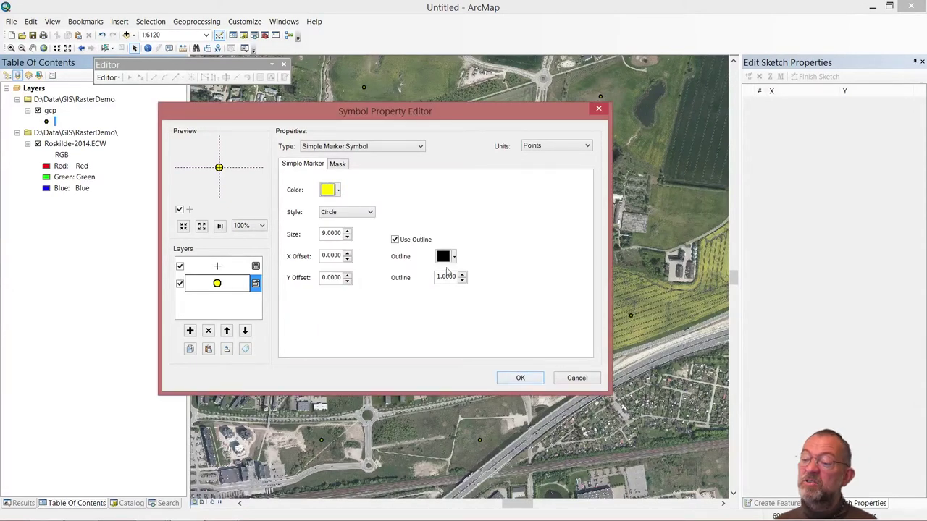
click(394, 239)
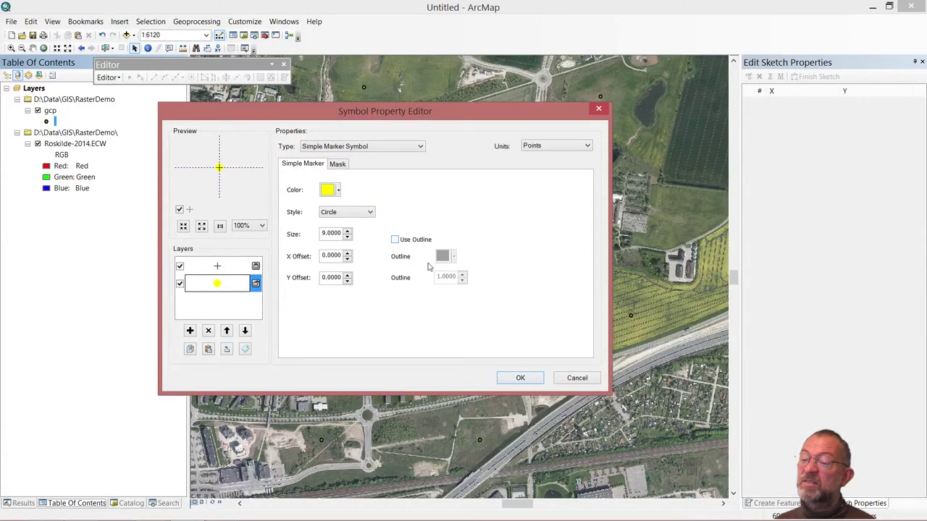
click(522, 377)
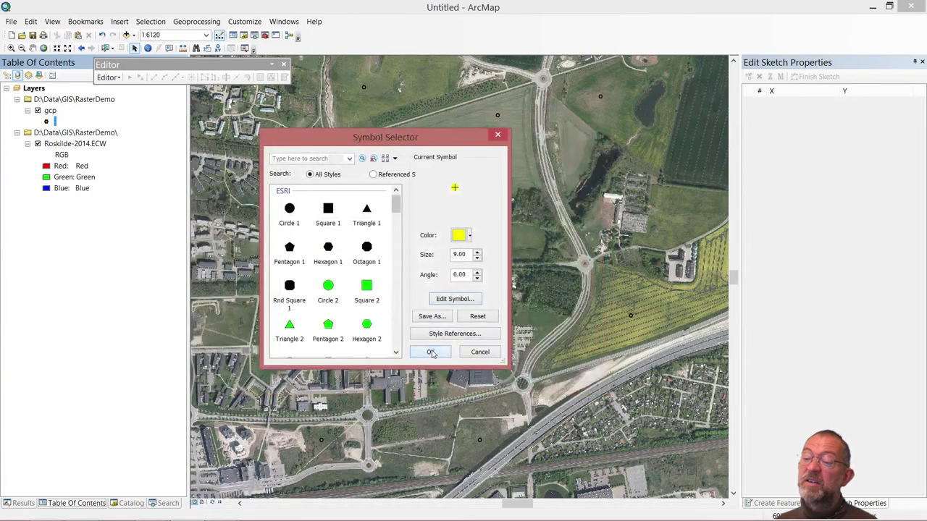
click(431, 353)
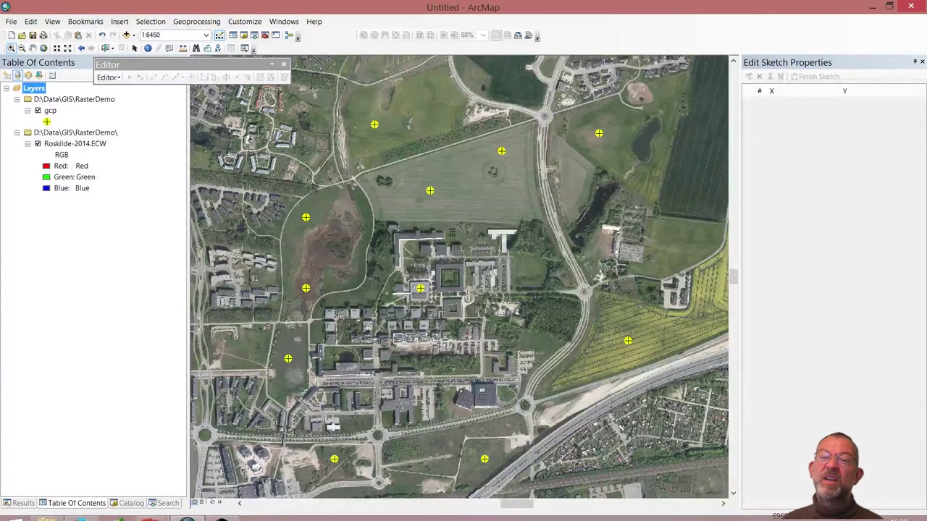
- Switch to Layout View to show the orthophoto on a page, then open the File menu
click(204, 506)
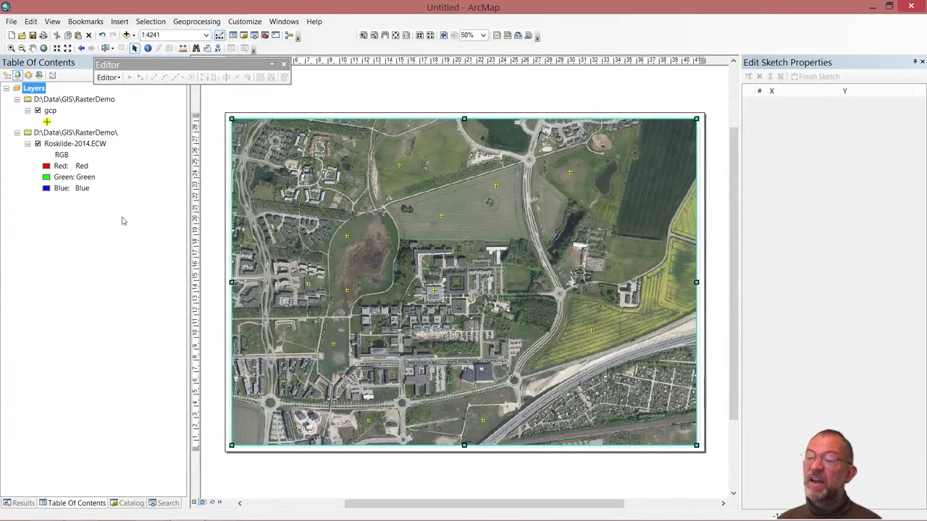
click(10, 22)
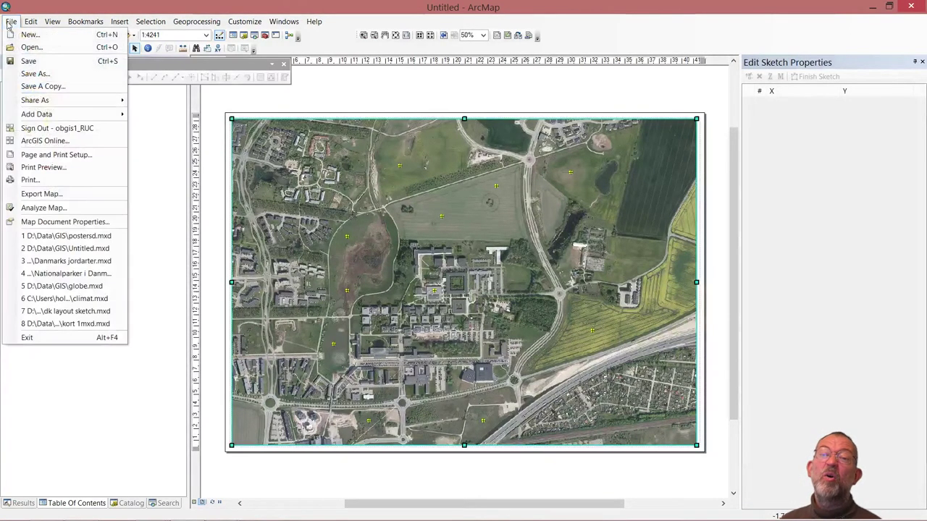
- Export the layout via Export Map as ruc_poster.jpg, a 300 dpi JPEG in Pictures
click(63, 198)
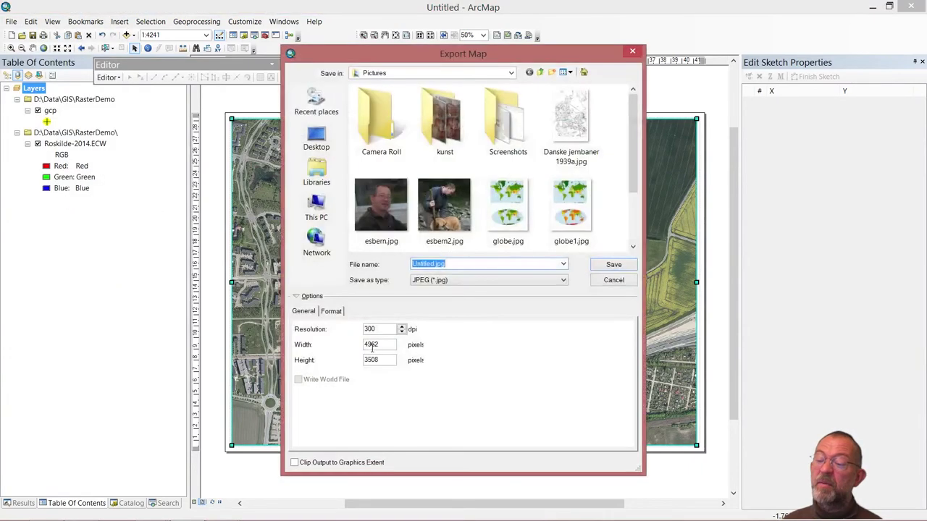
click(555, 265)
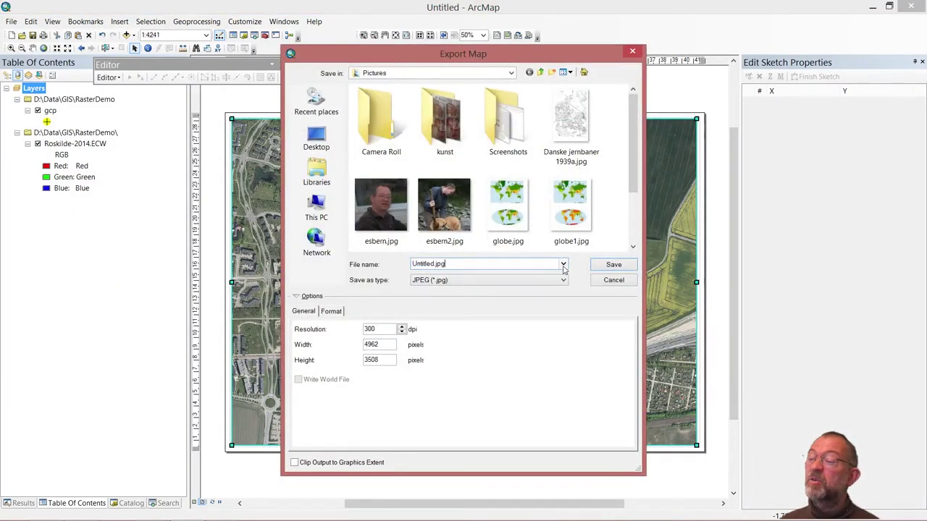
click(563, 265)
click(342, 402)
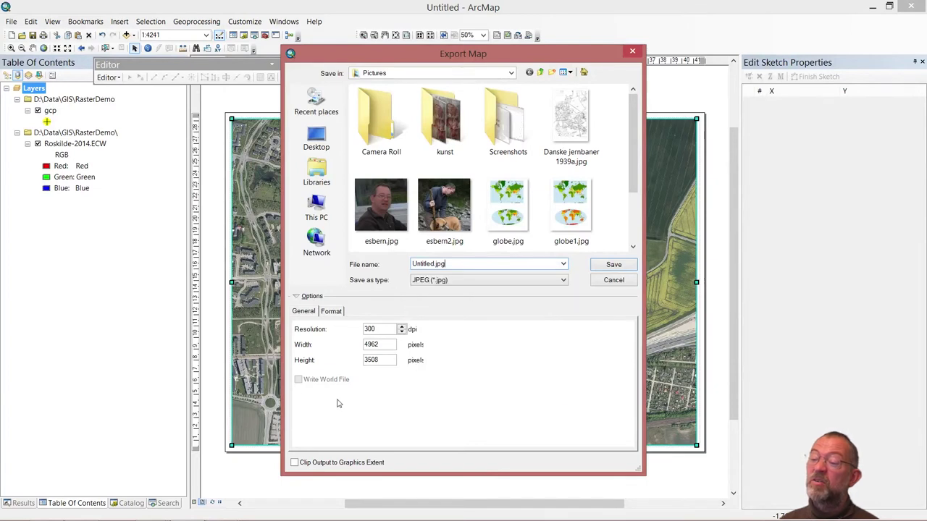
double_click(432, 263)
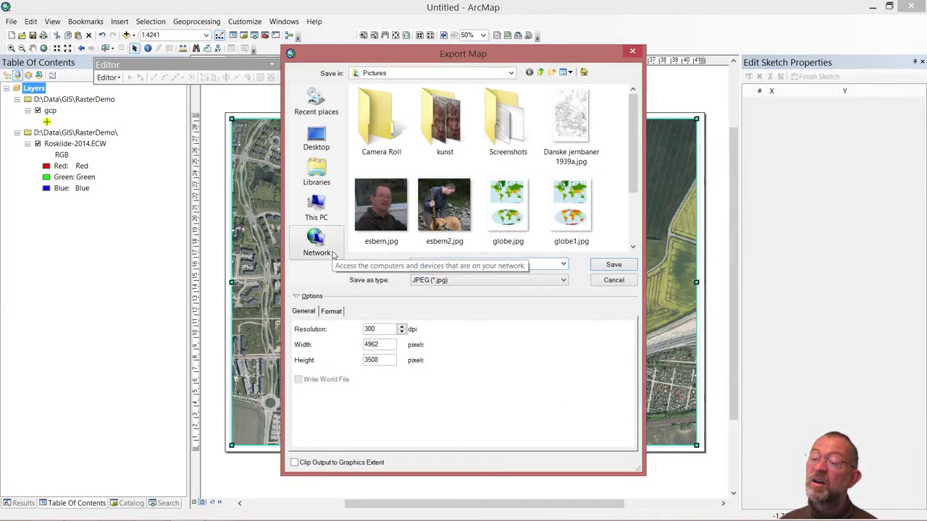
text(d)
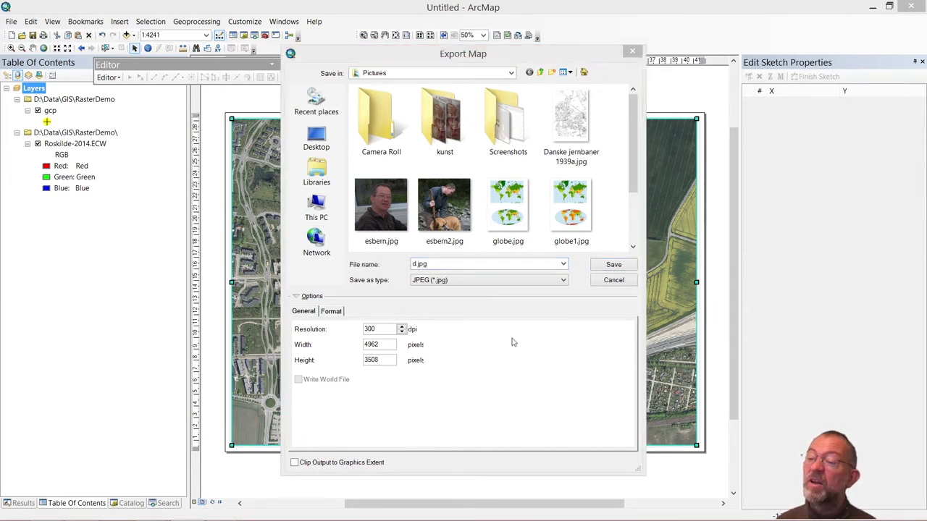
drag(417, 264, 405, 263)
text(ruc_)
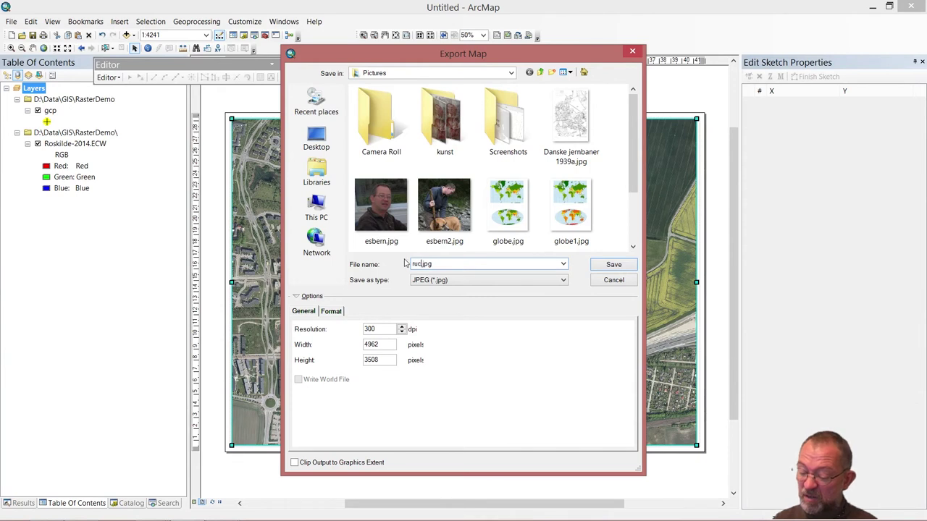
text(poster)
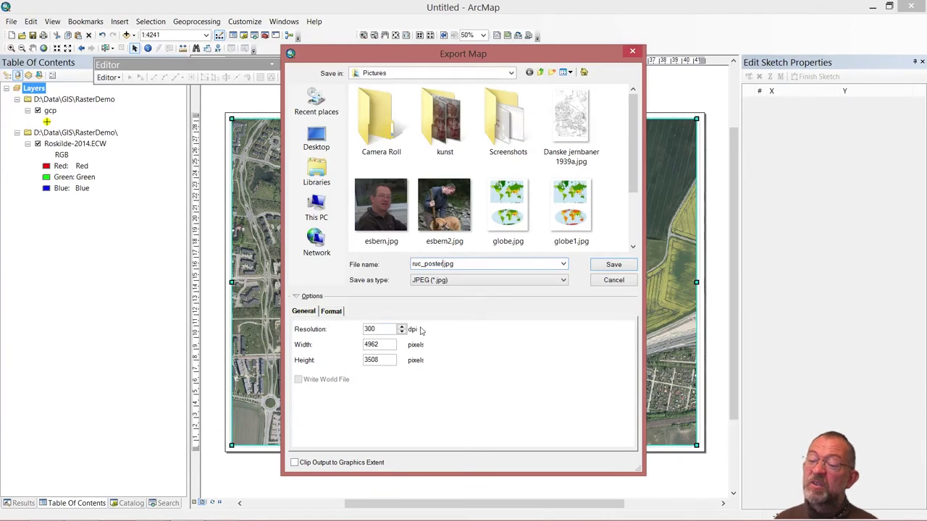
click(617, 267)
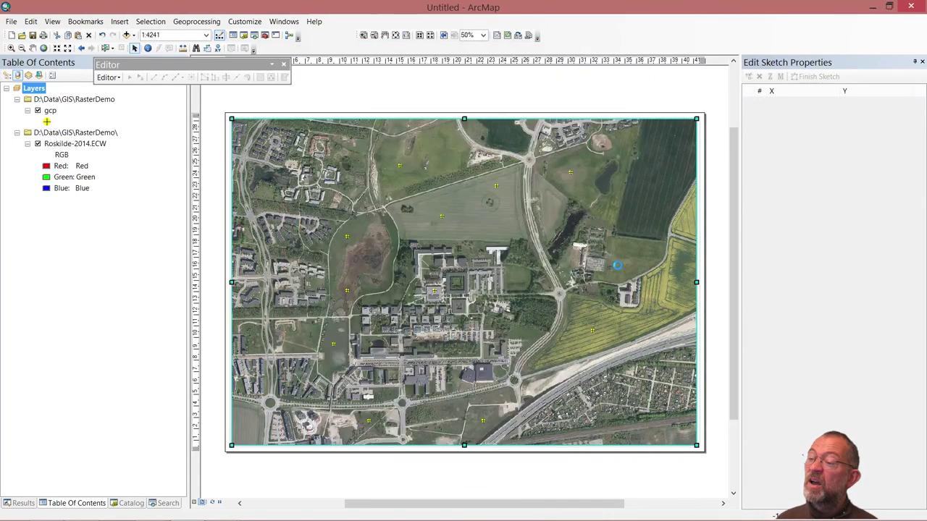